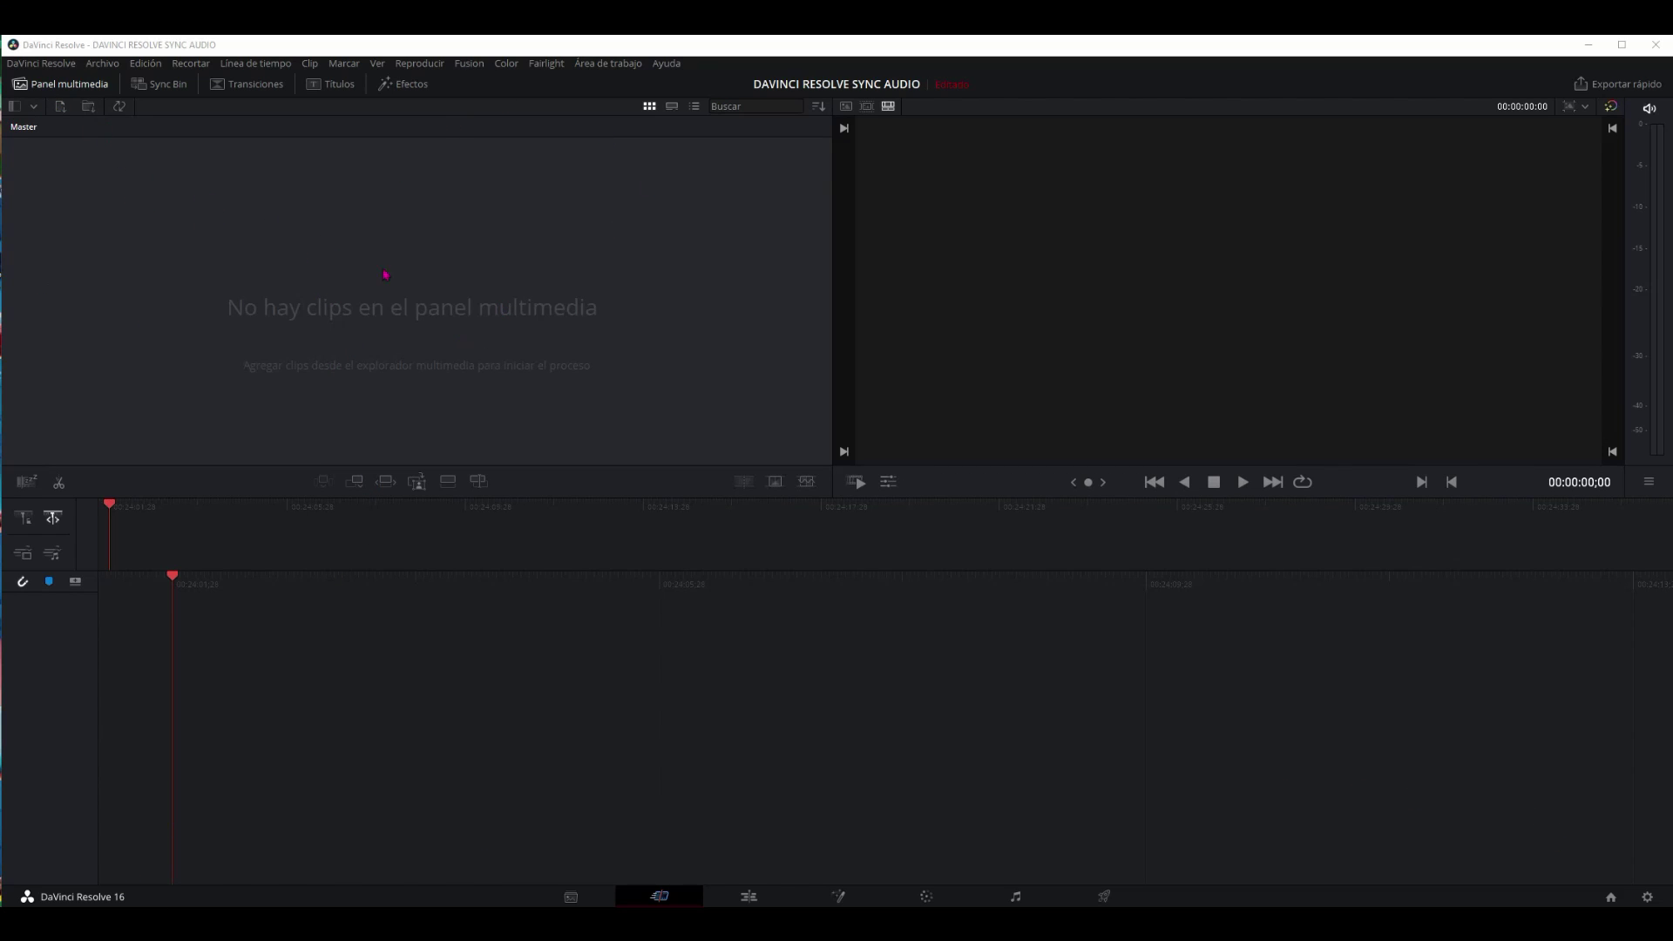
Drag Clip Video Tutorial and Clip Audio Tutorial from OneDrive > Vlog > Videos > Davinci Resolve into the media pool
{"action": "left_click", "coordinate": [90, 109]}
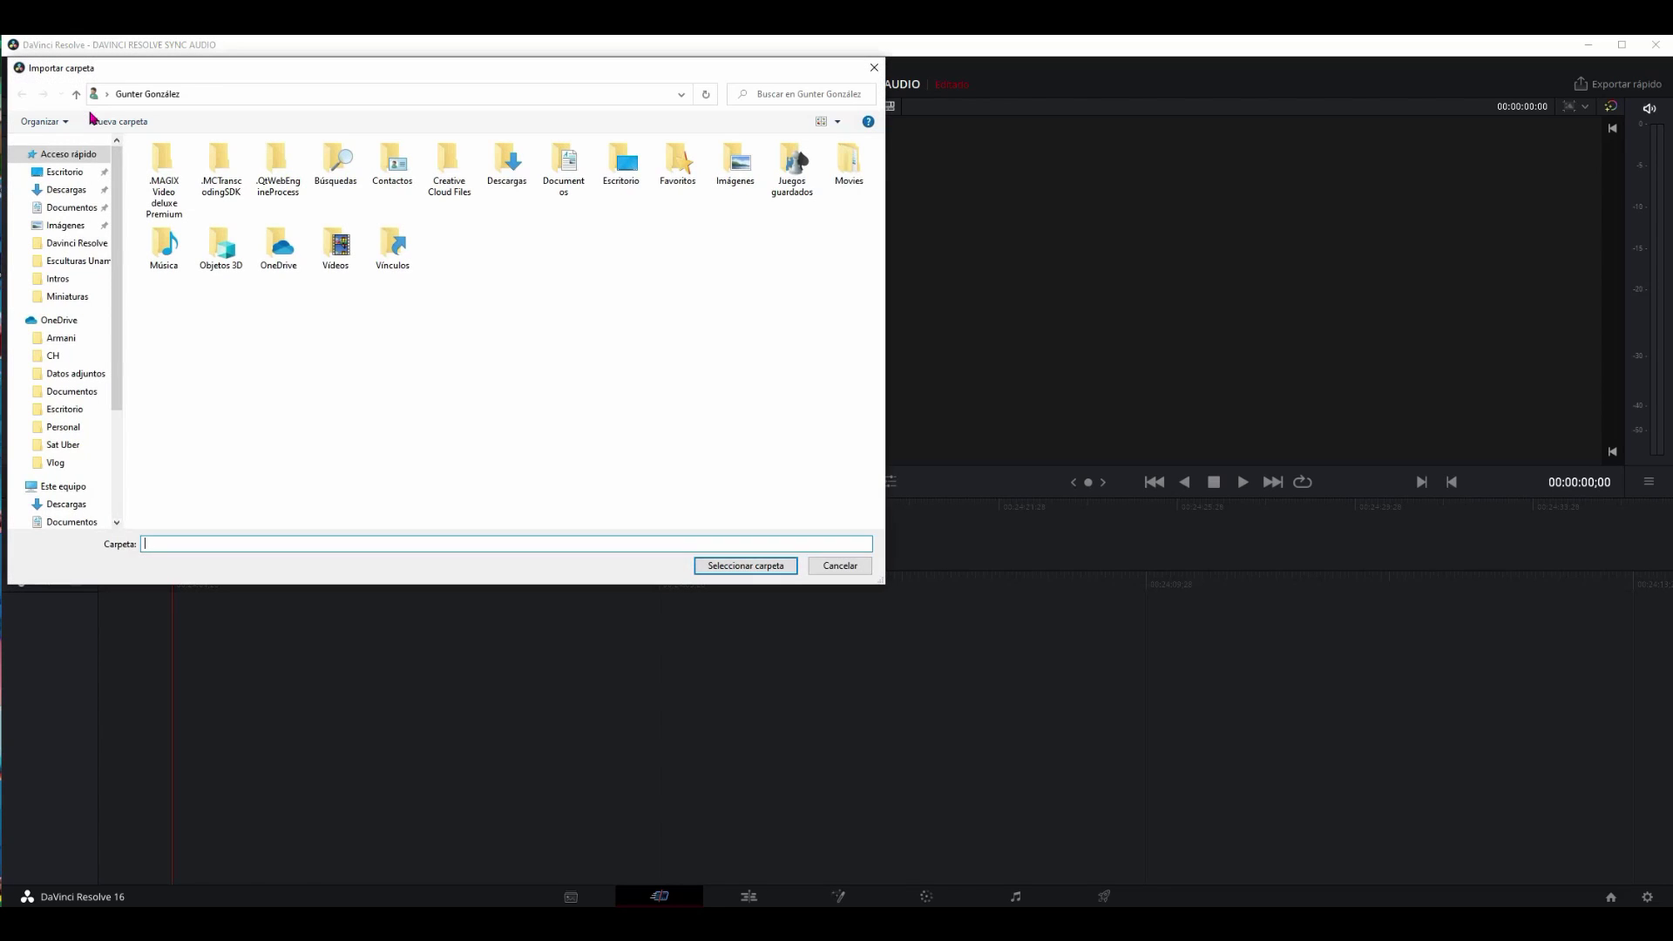
{"action": "left_click", "coordinate": [868, 75]}
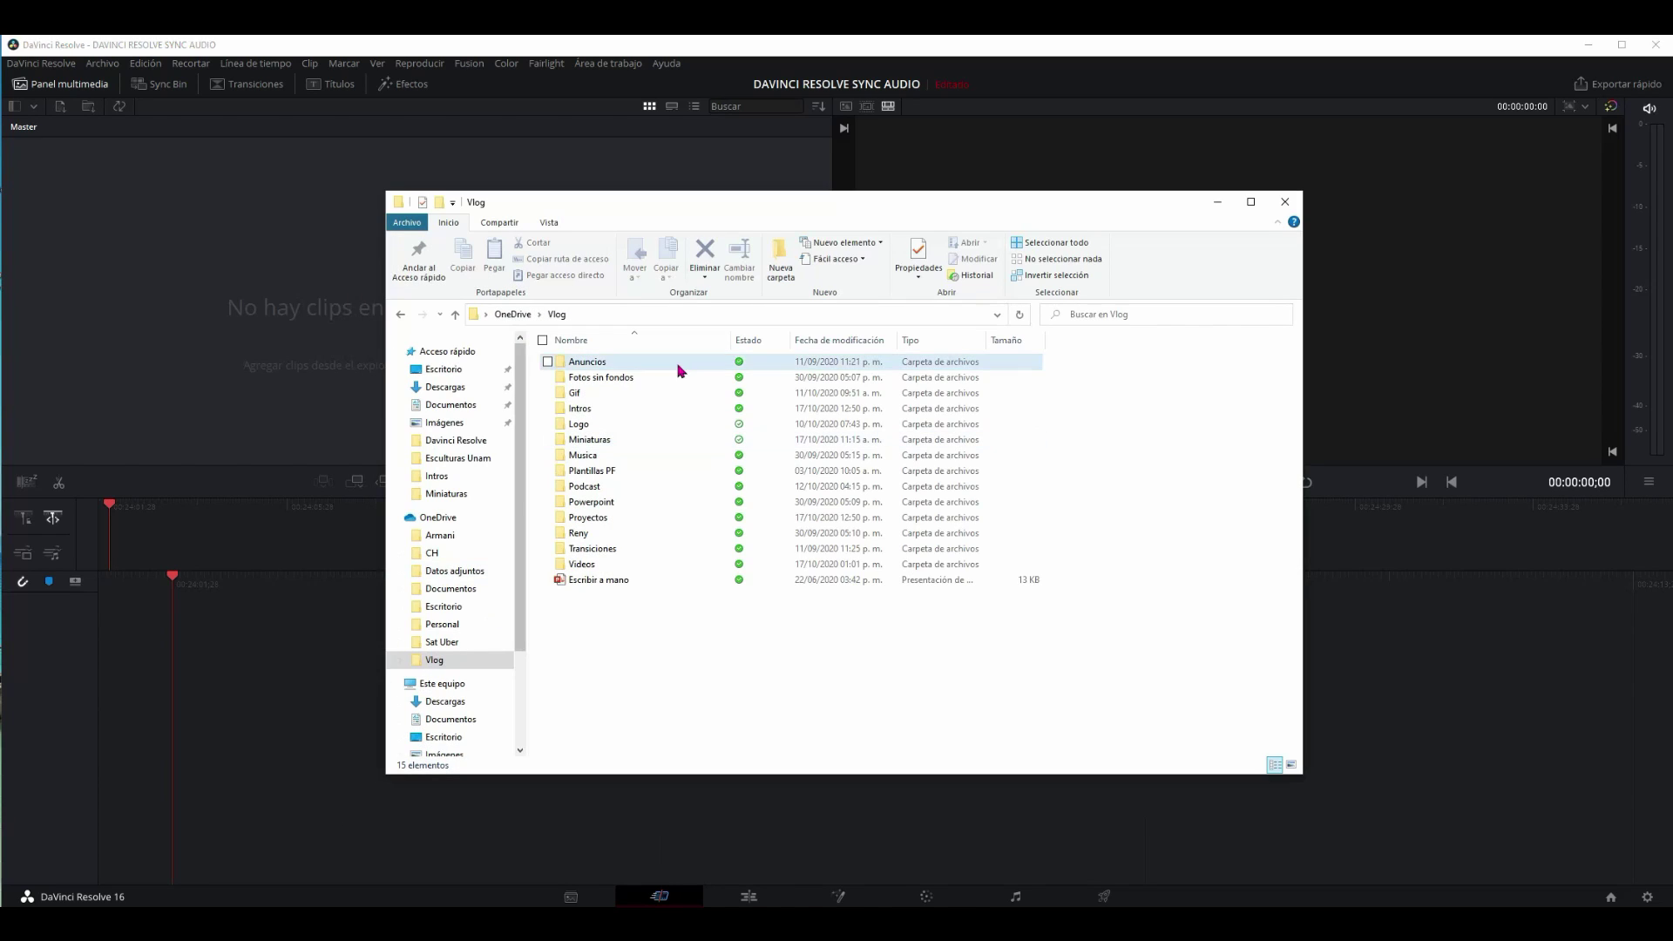
{"action": "left_click", "coordinate": [584, 566]}
{"action": "double_click", "coordinate": [595, 573]}
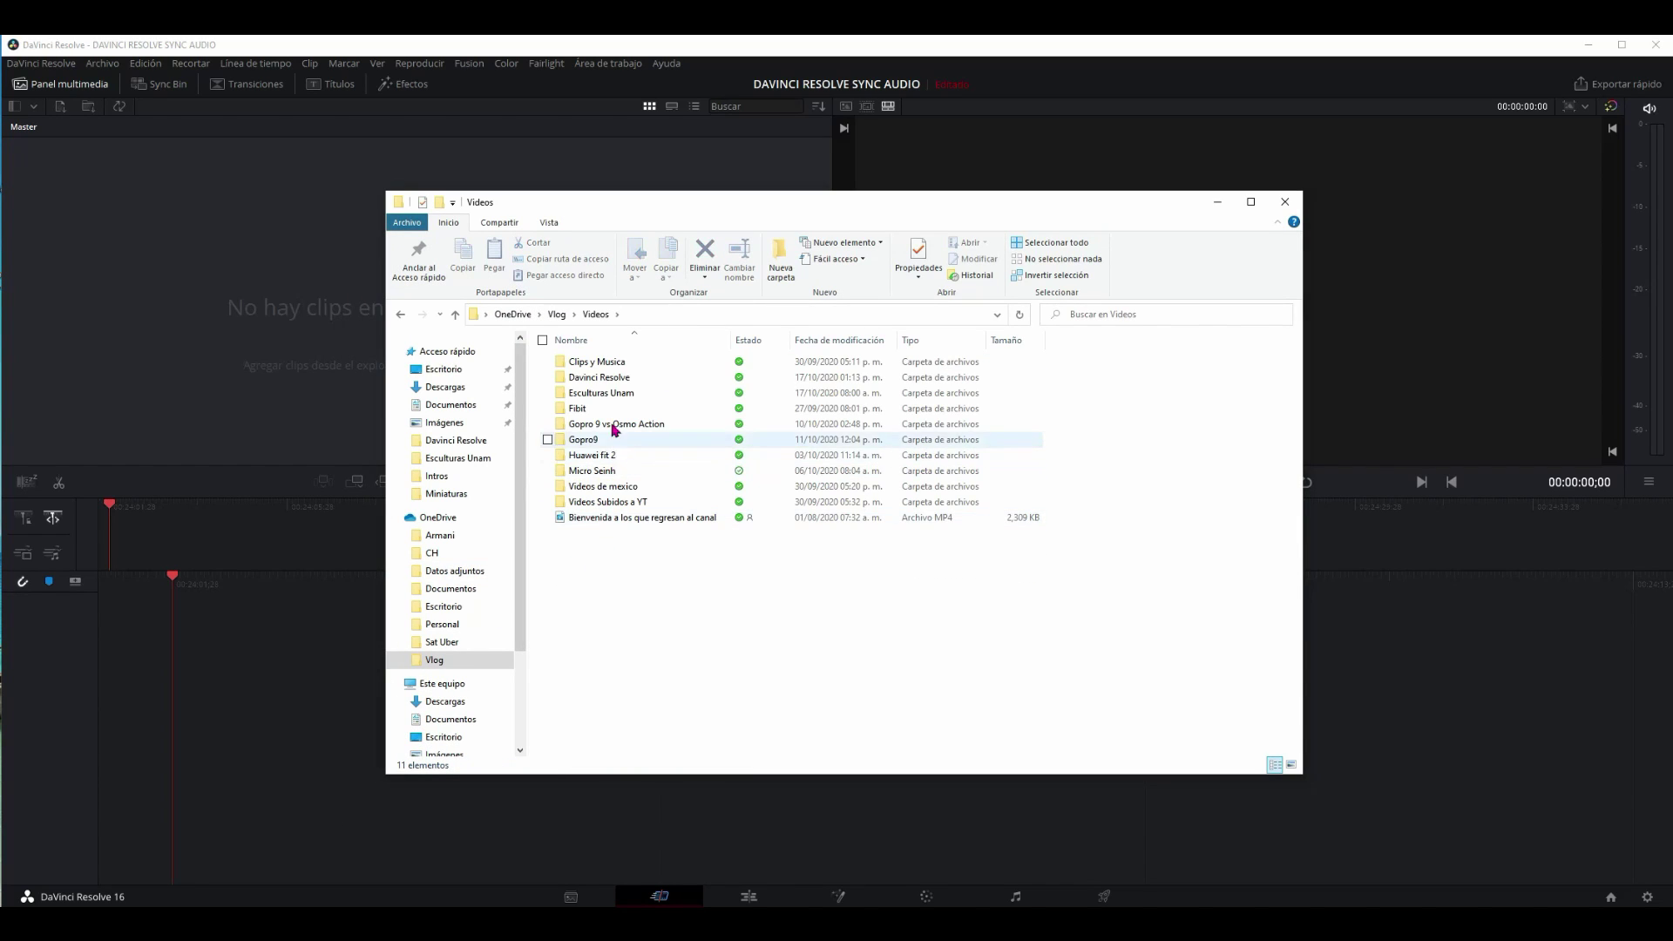
{"action": "double_click", "coordinate": [605, 378]}
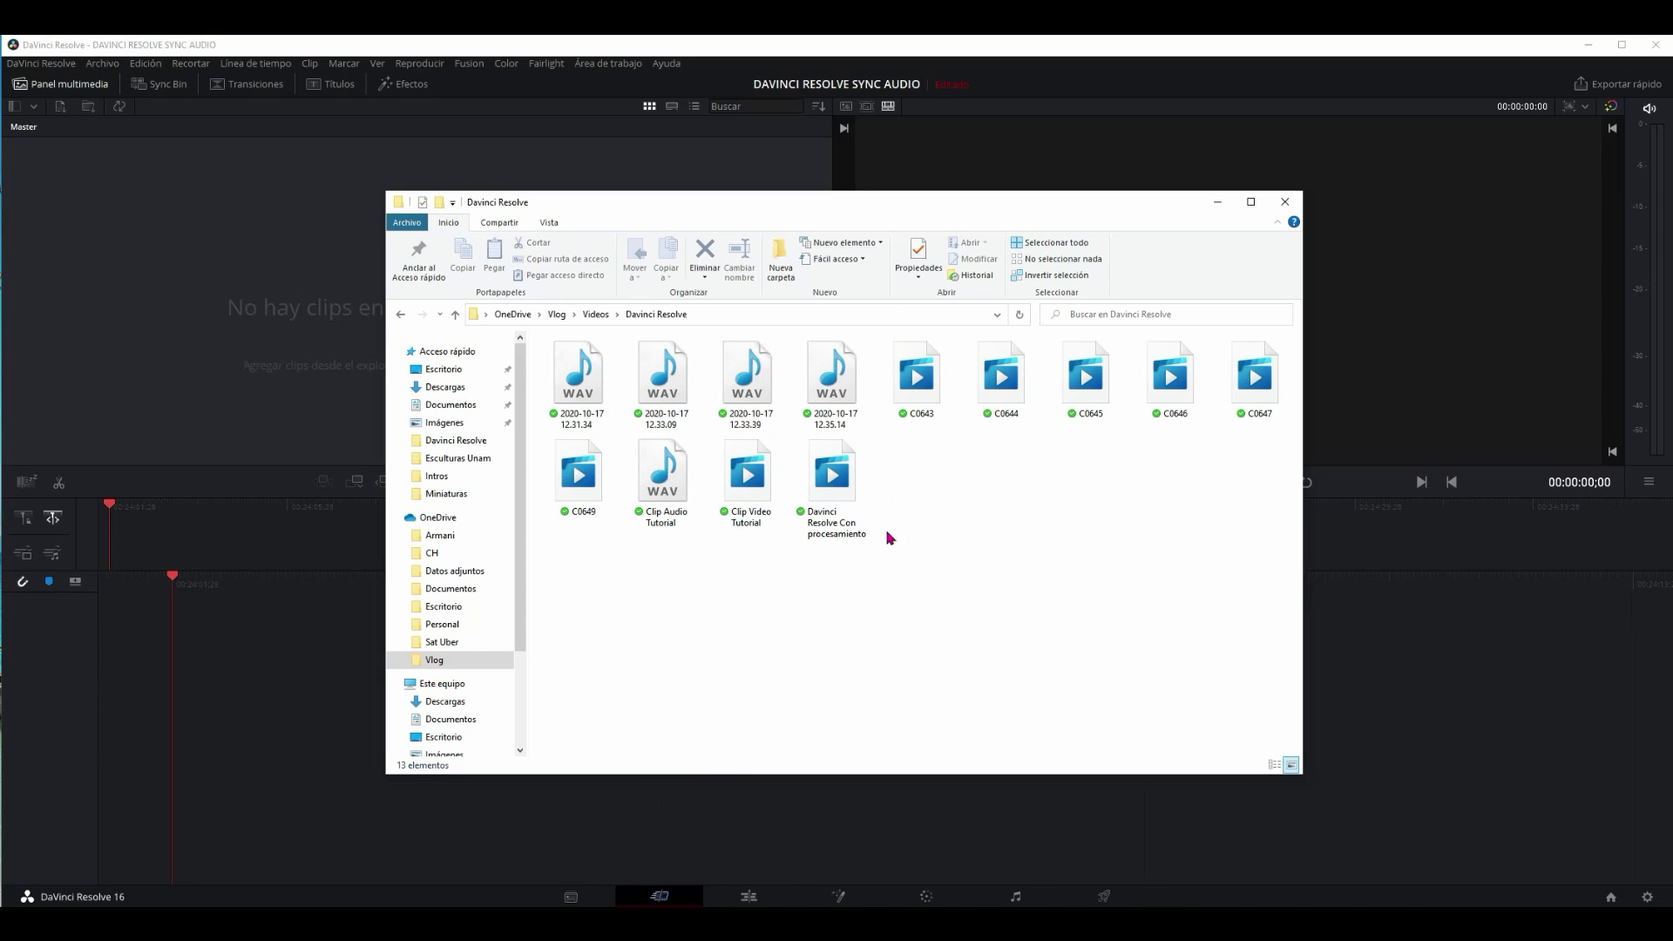
{"action": "left_click_drag", "start_coordinate": [753, 498], "coordinate": [224, 336]}
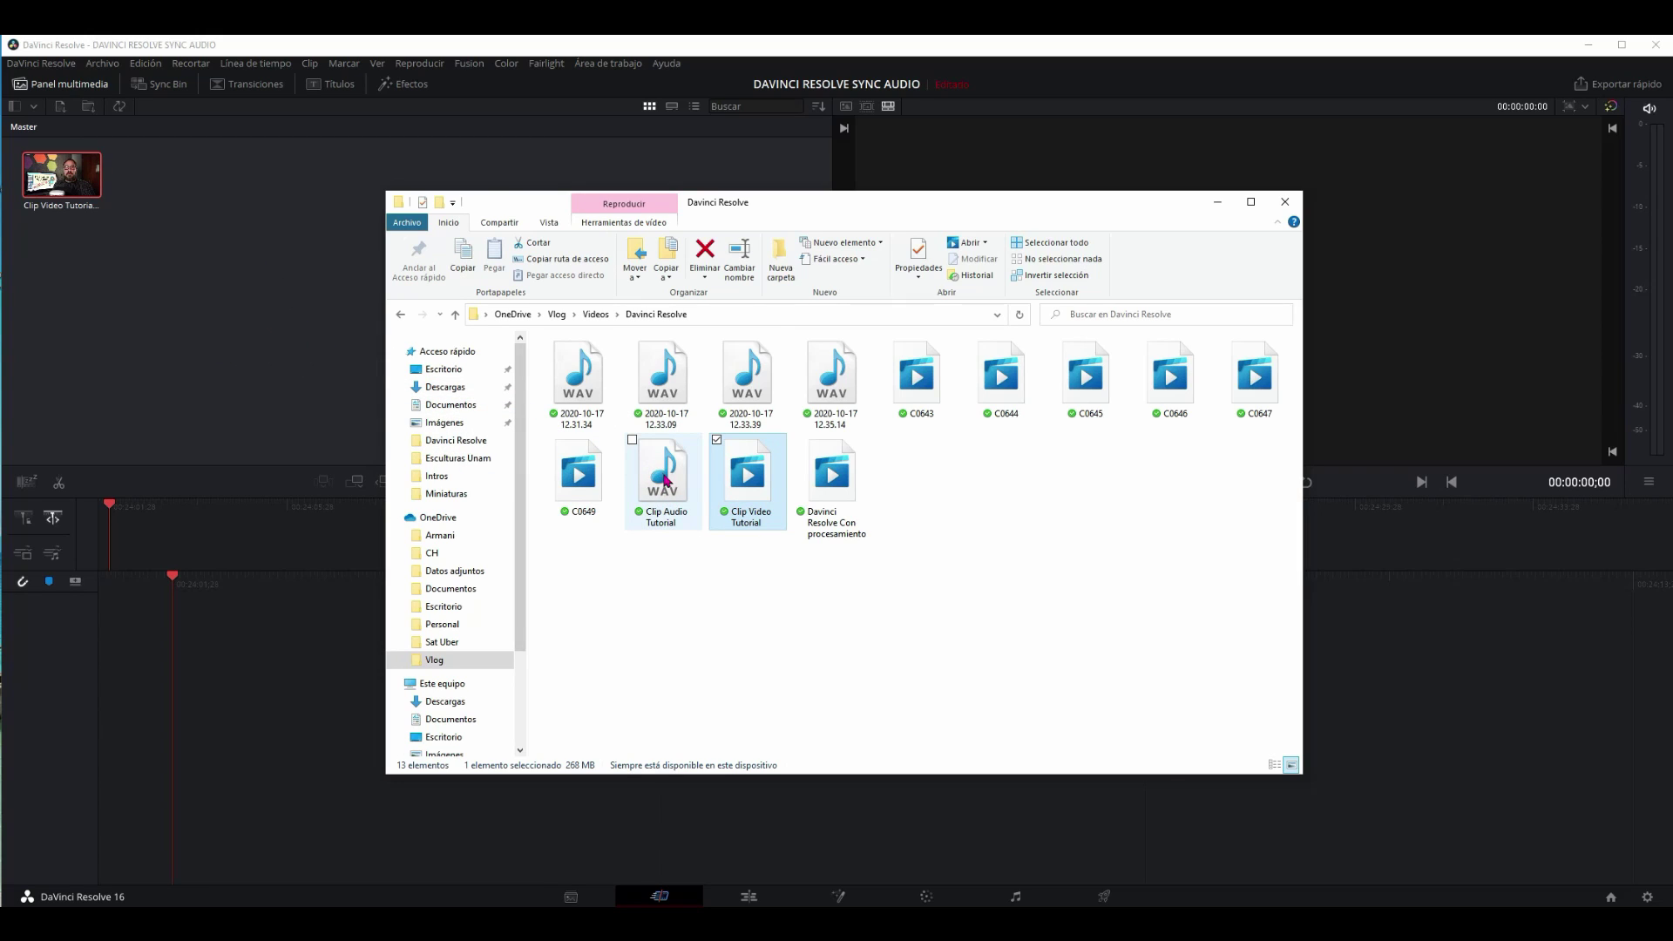
{"action": "left_click_drag", "start_coordinate": [664, 479], "coordinate": [173, 224]}
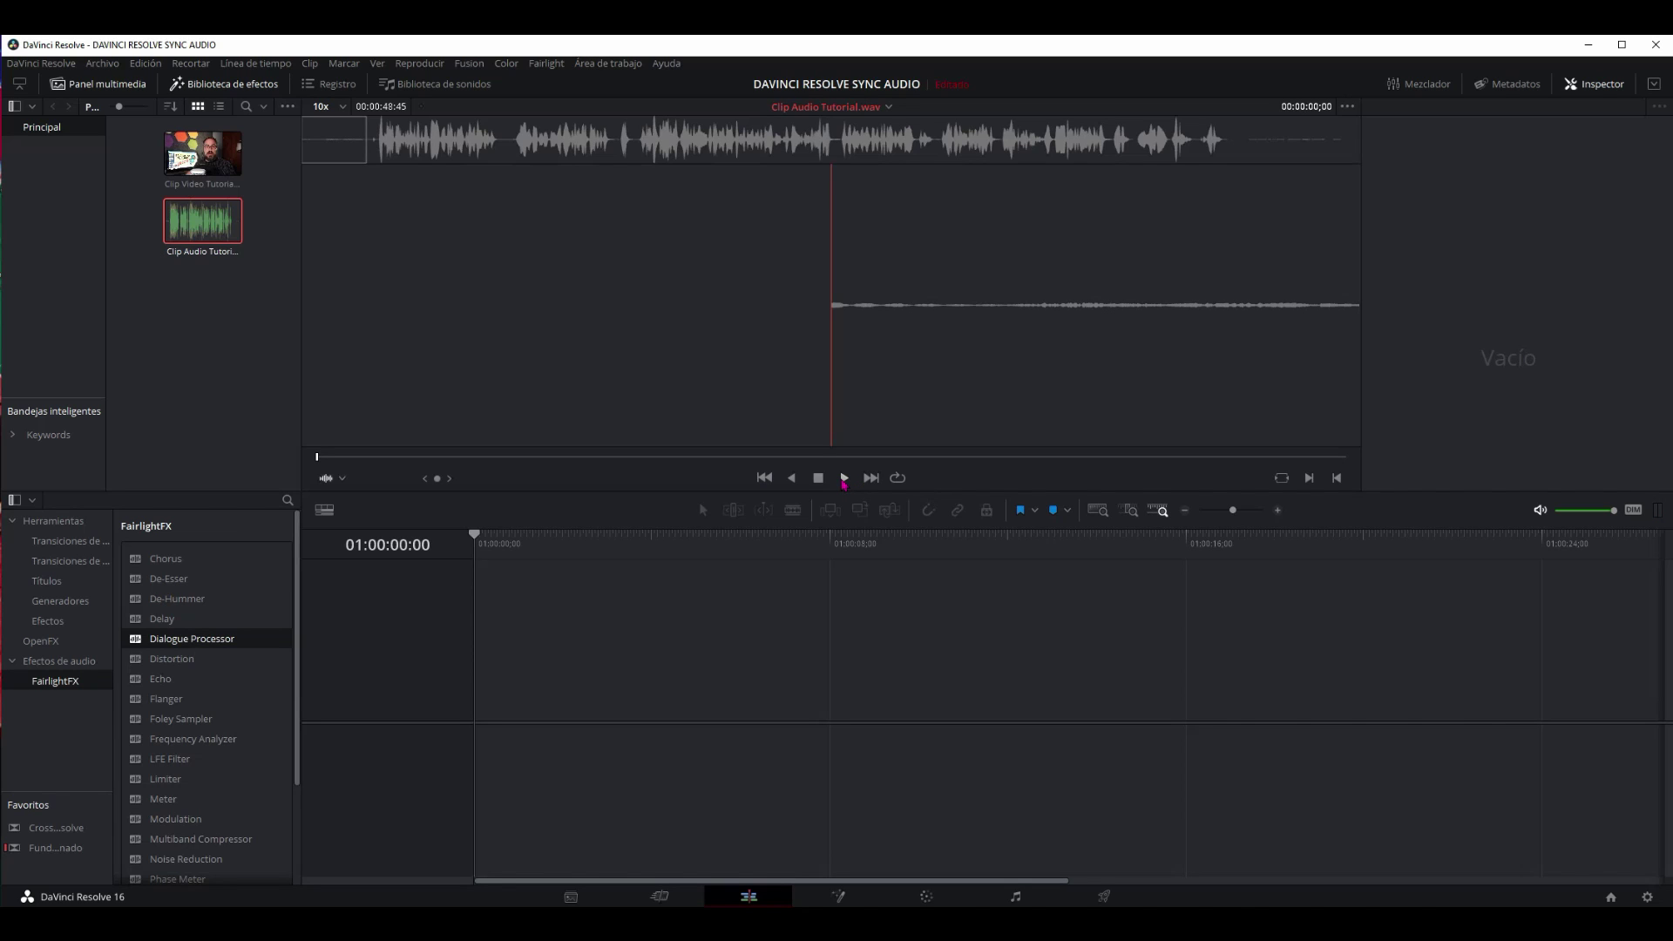
Play Clip Audio Tutorial in the source viewer, then deselect it in the media pool
{"action": "left_click", "coordinate": [844, 478]}
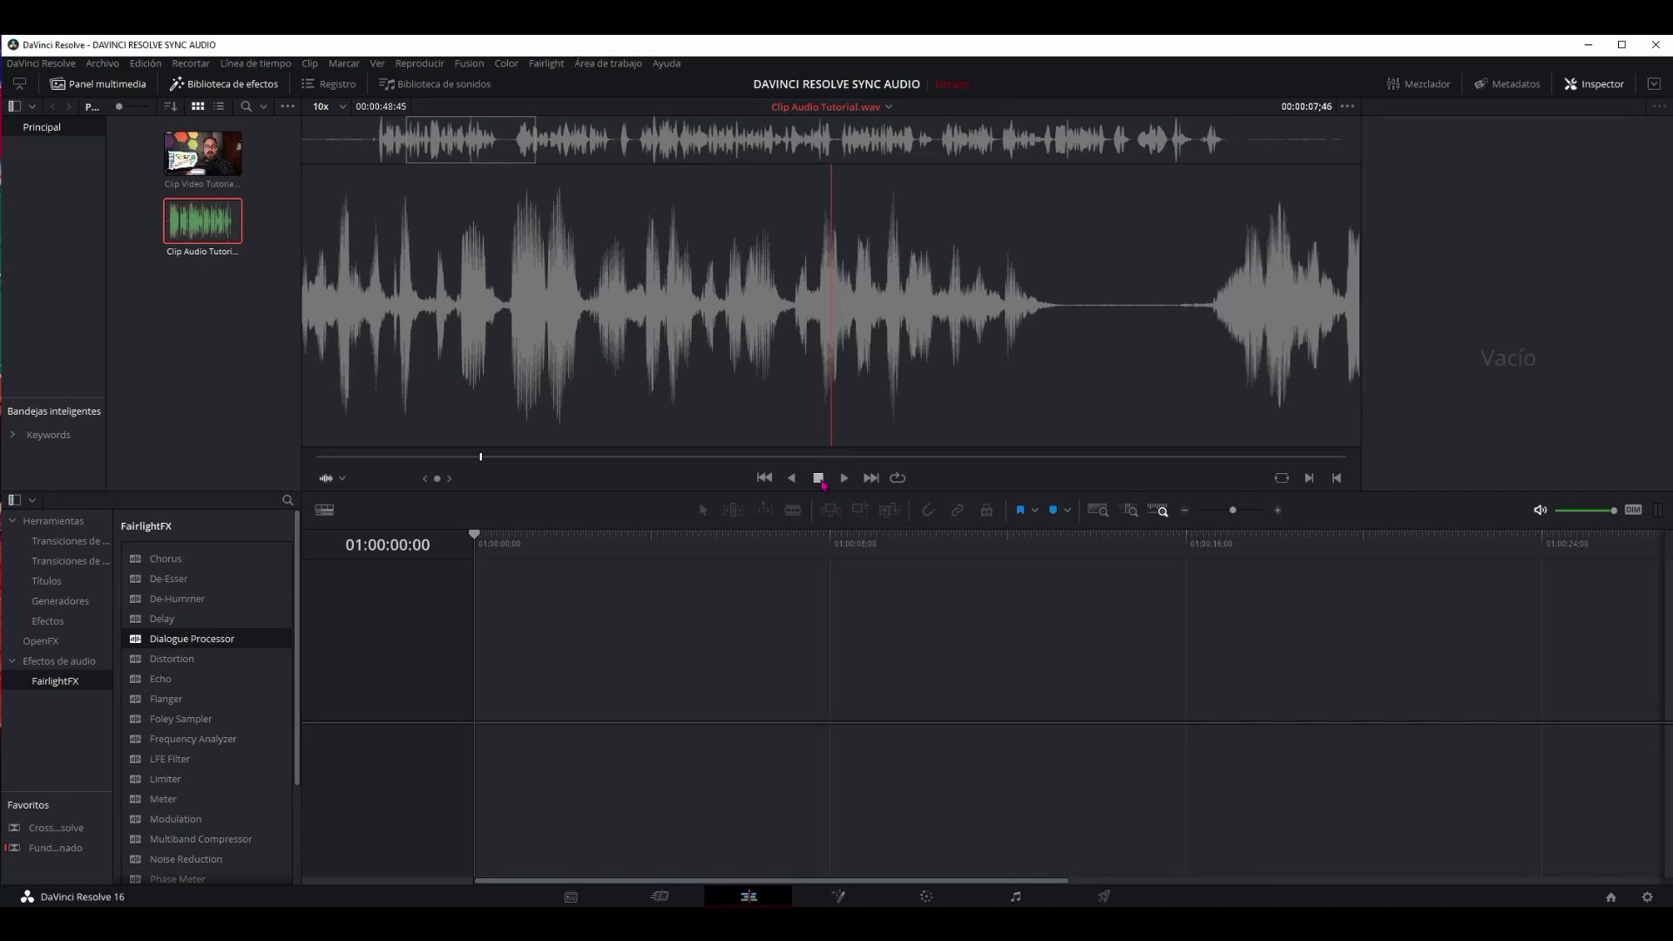
{"action": "left_click", "coordinate": [414, 581]}
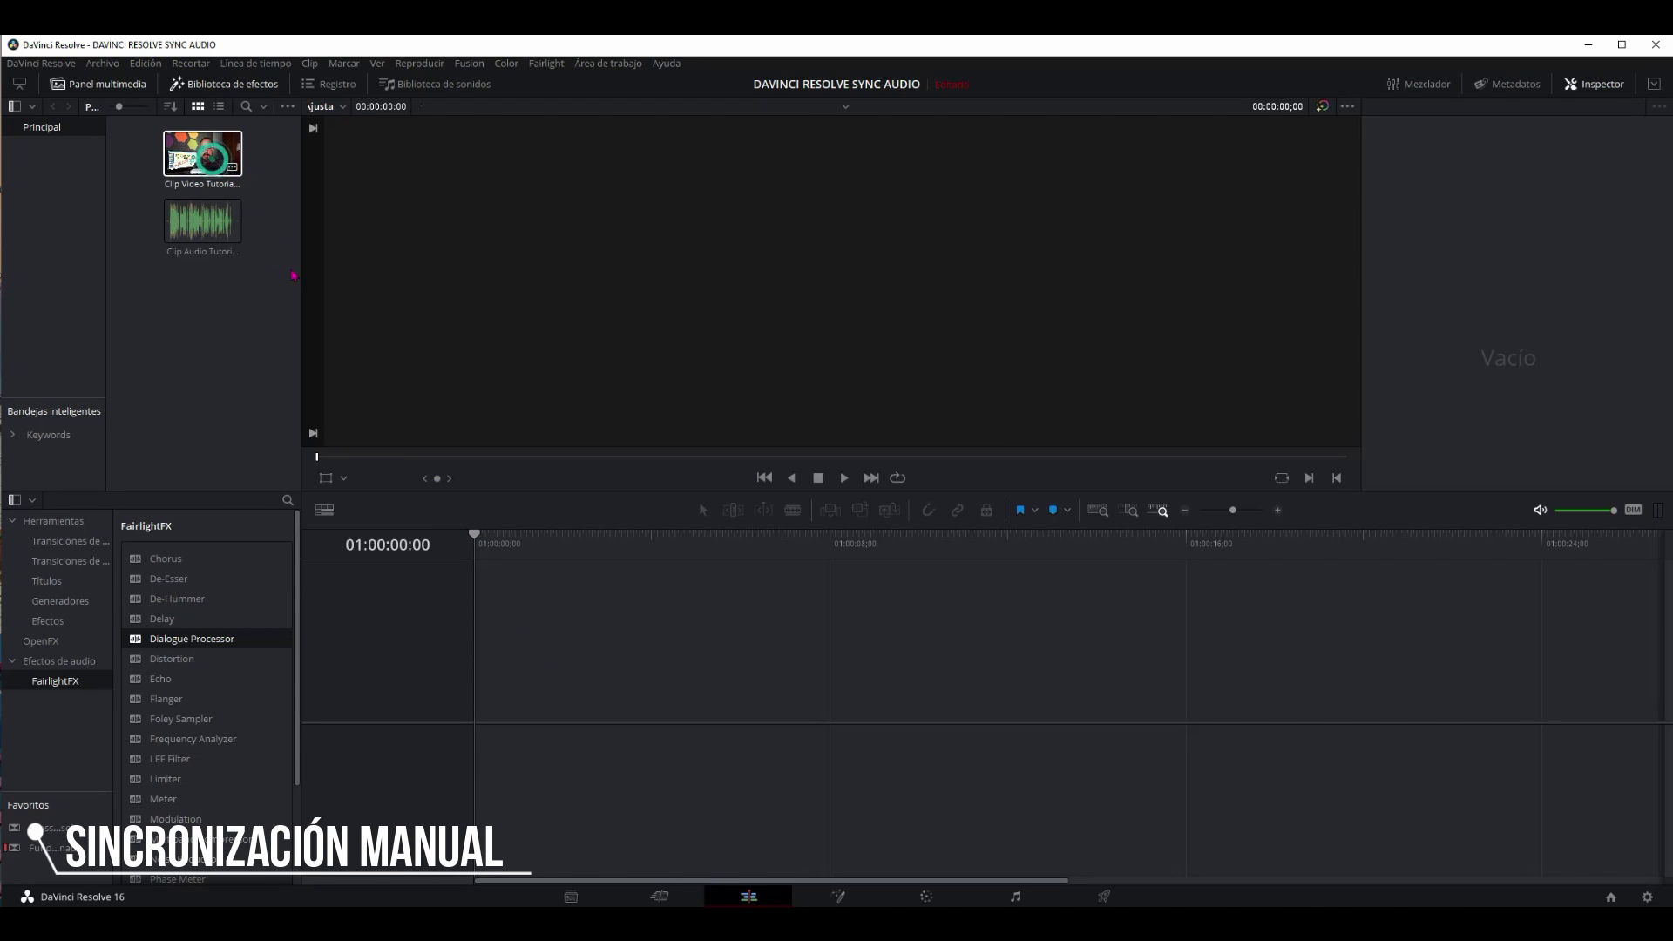
Put the video at Timeline 1's start and the WAV on Audio 2, then delete all clips
{"action": "left_click_drag", "start_coordinate": [209, 157], "coordinate": [529, 666]}
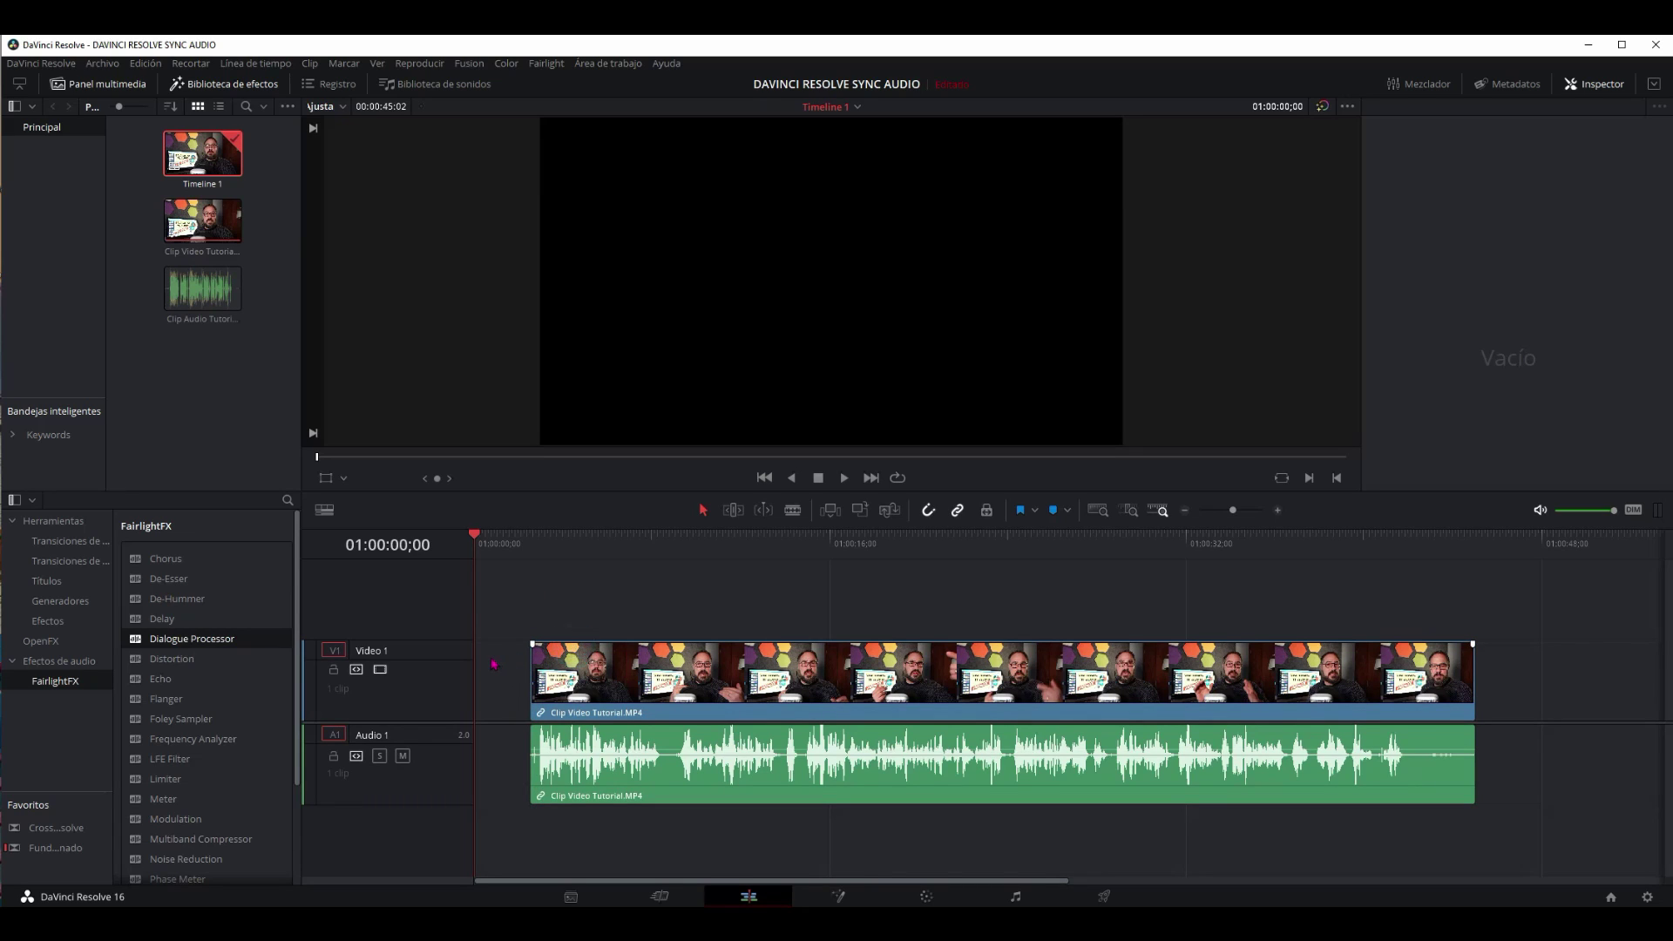
{"action": "left_click_drag", "start_coordinate": [482, 665], "coordinate": [488, 660]}
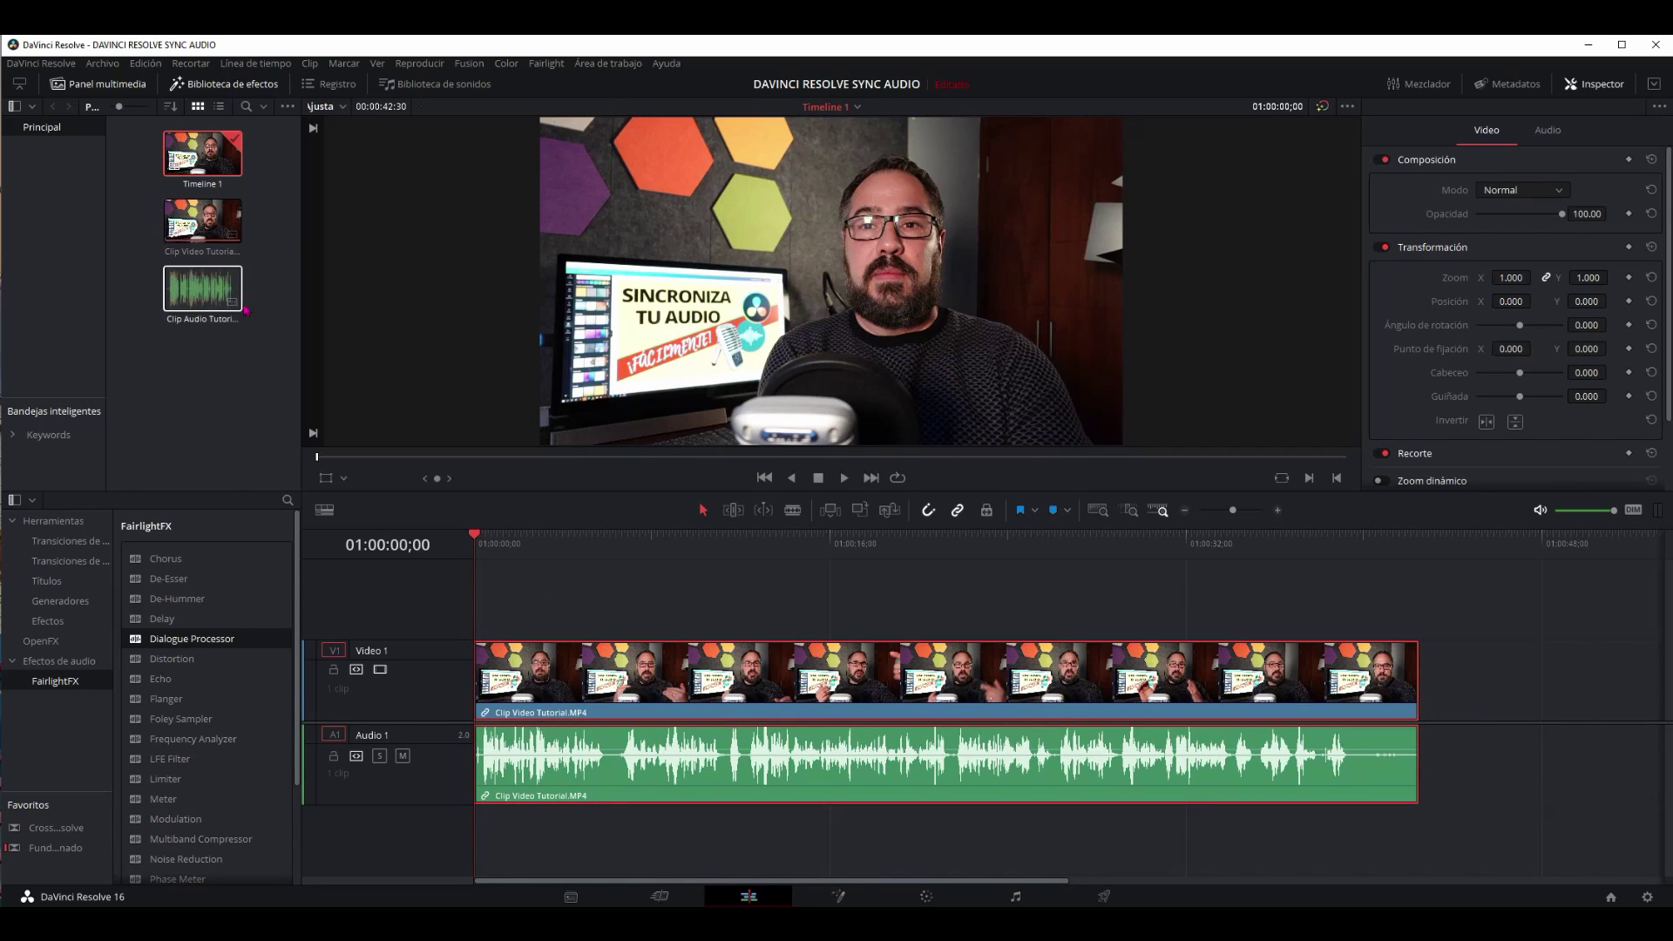
{"action": "mouse_move", "coordinate": [216, 287]}
{"action": "left_mouse_down"}
{"action": "mouse_move", "coordinate": [540, 871]}
{"action": "mouse_move", "coordinate": [478, 848]}
{"action": "left_mouse_up"}
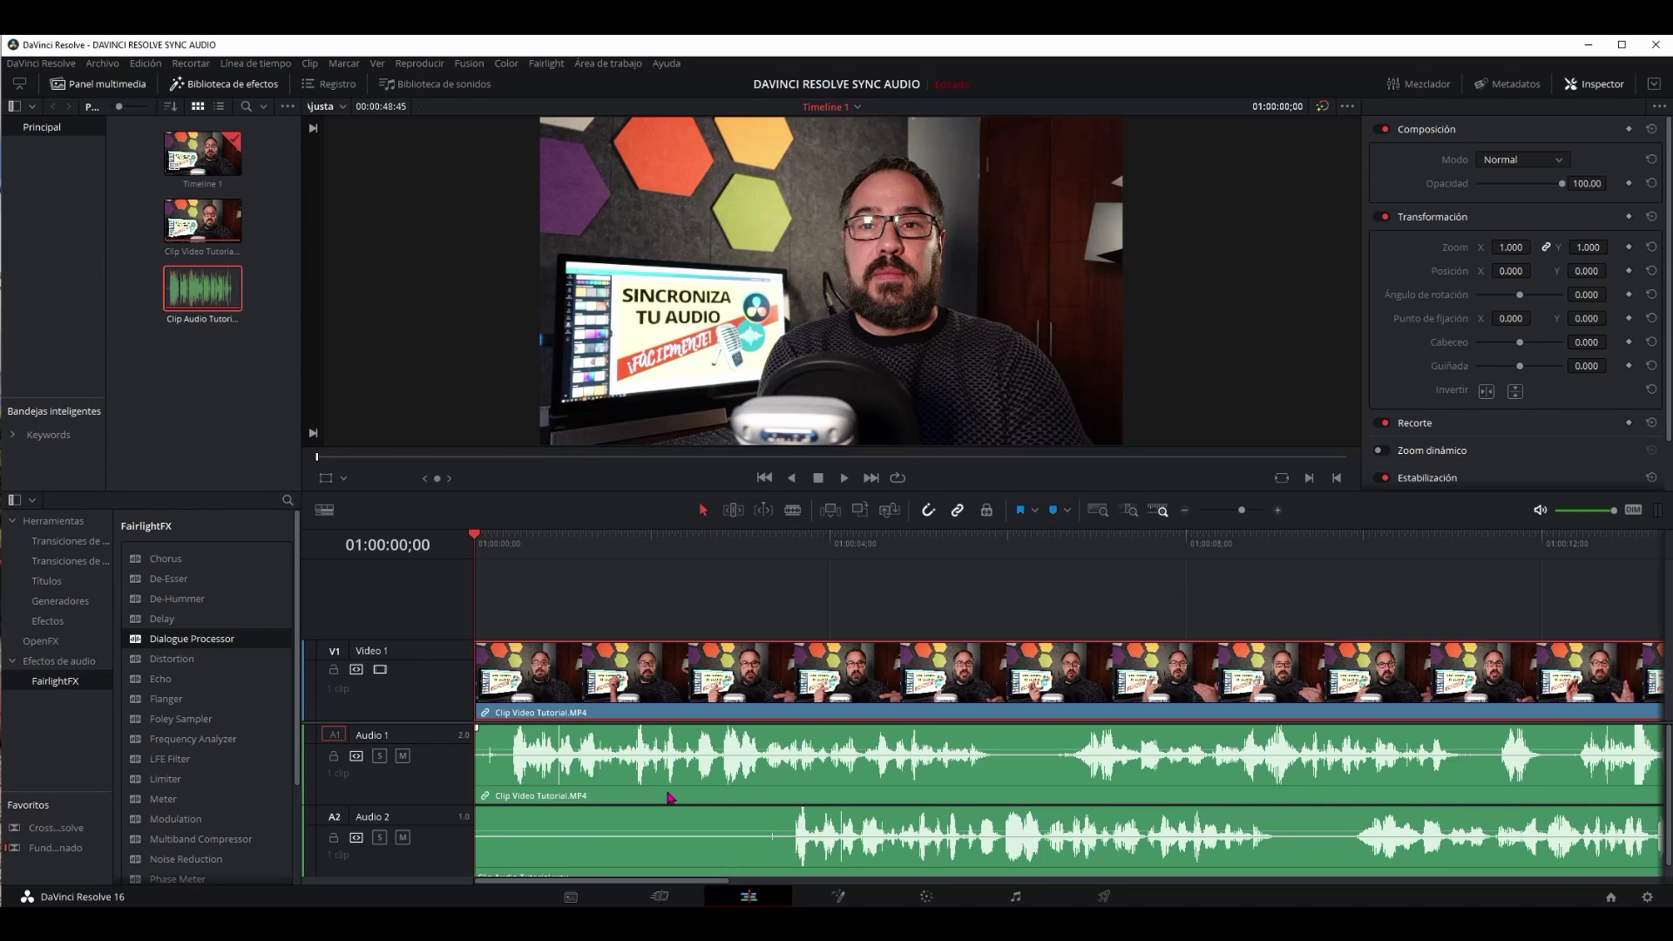
{"action": "left_click_drag", "start_coordinate": [696, 598], "coordinate": [882, 847]}
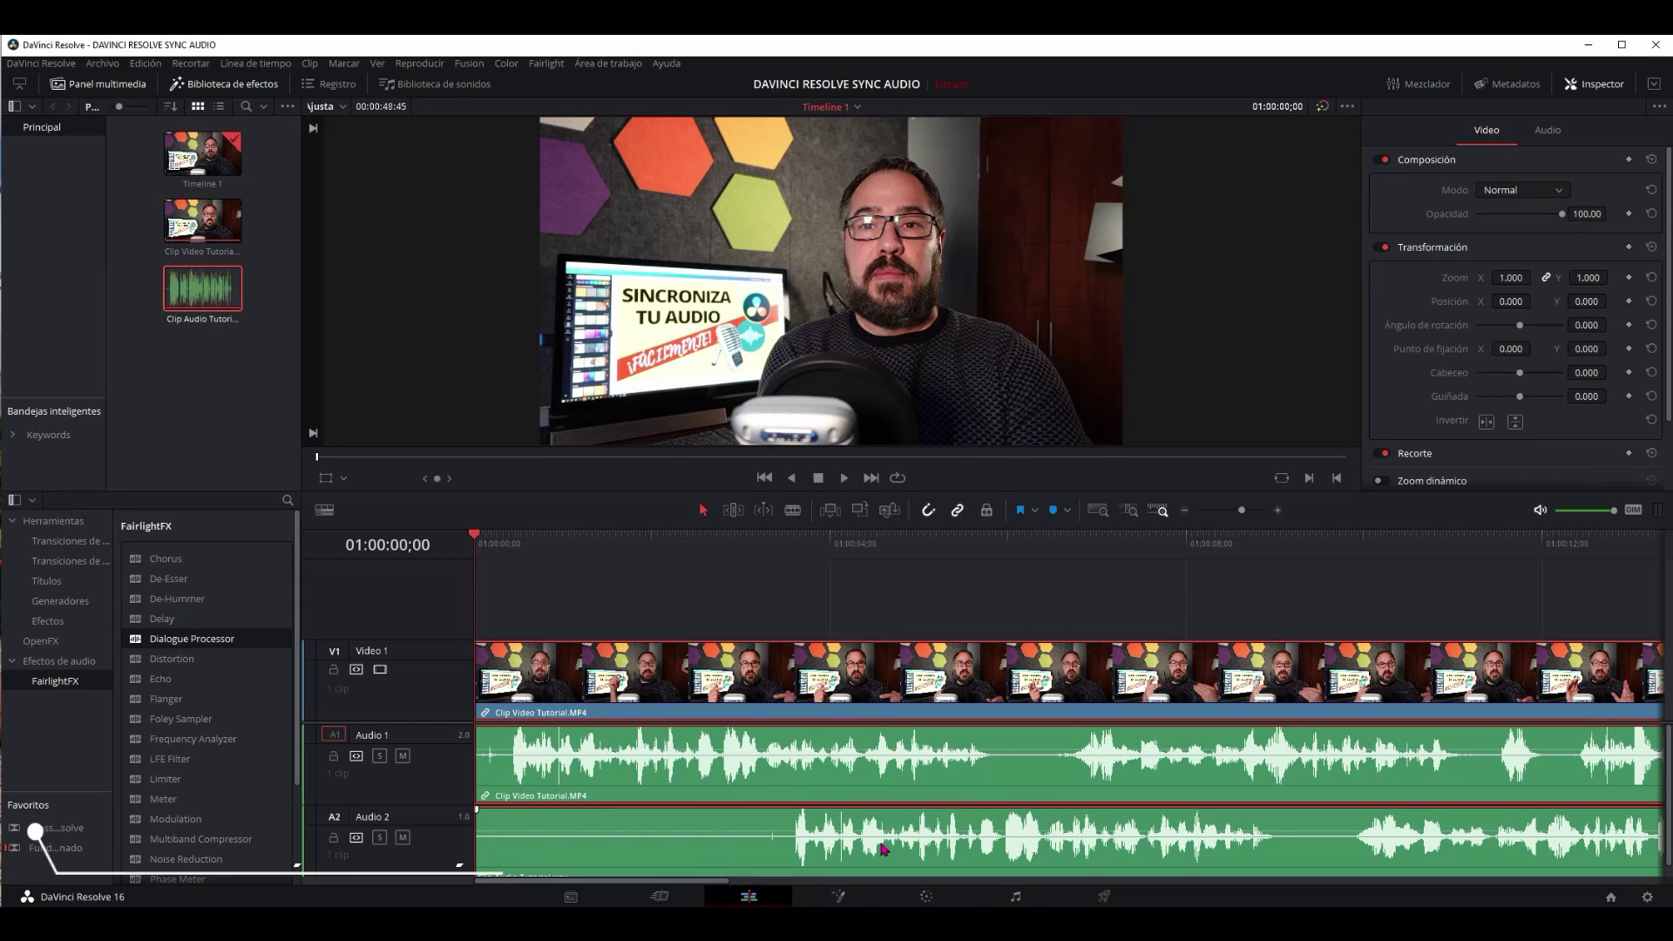
{"action": "key", "text": "Delete"}
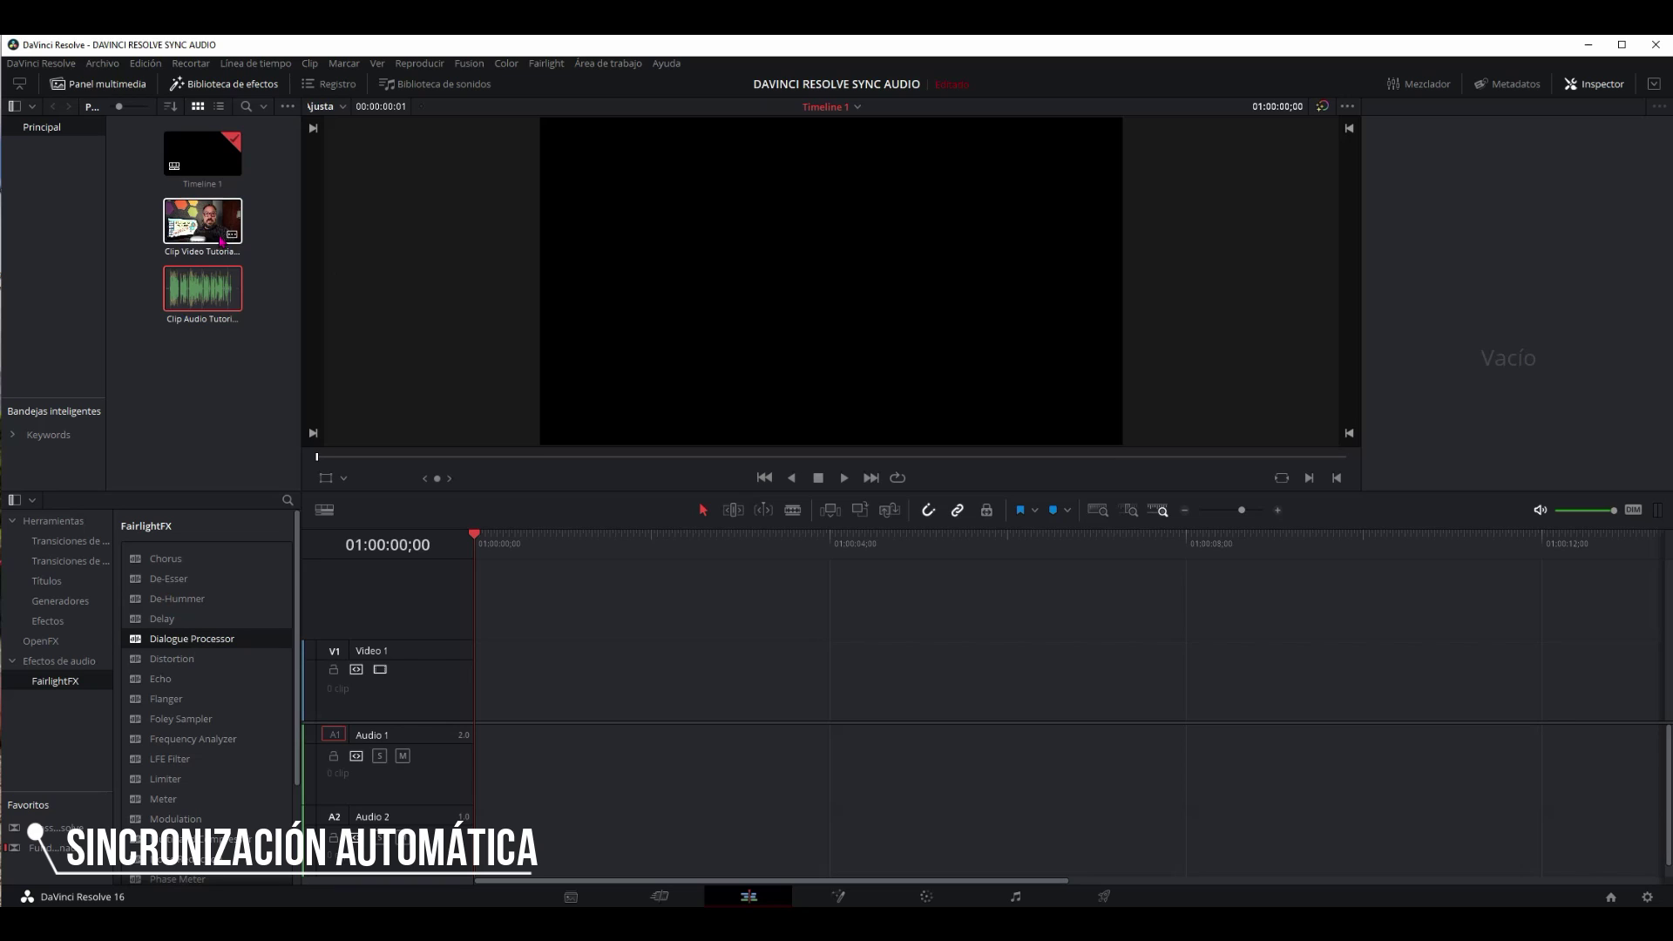
Copy-paste Clip Video Tutorial and auto-sync the copy with Clip Audio Tutorial by waveform (Forma de onda)
{"action": "left_click", "coordinate": [221, 240]}
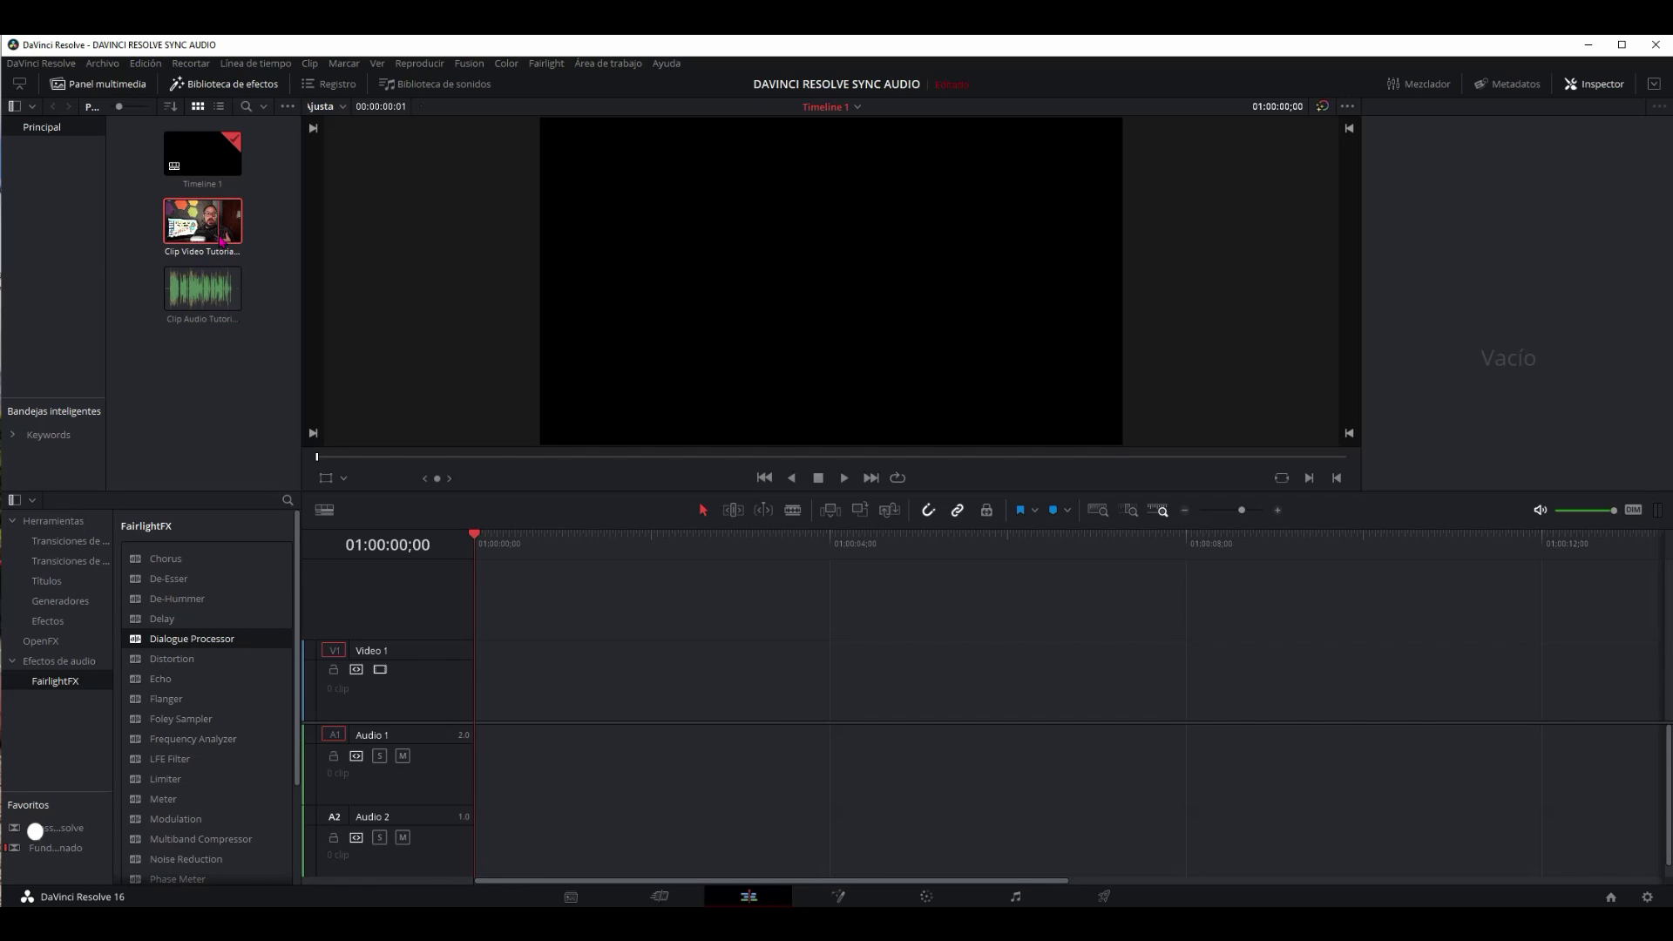
{"action": "key", "text": "ctrl+c"}
{"action": "key", "text": "ctrl+v"}
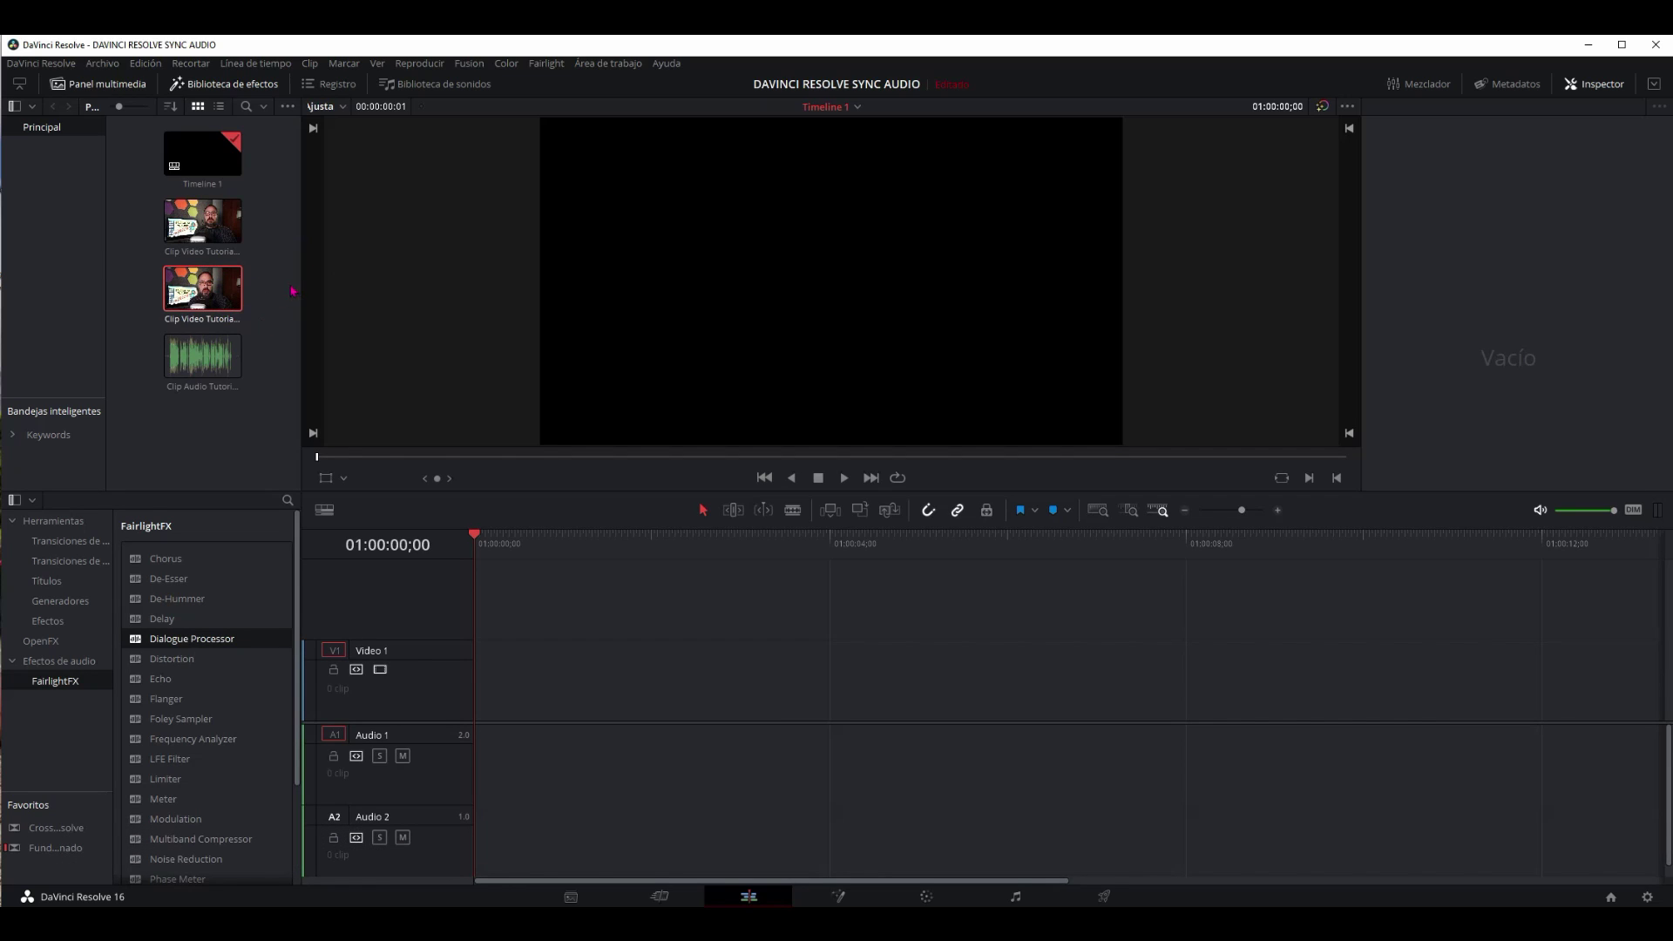
{"action": "left_click", "coordinate": [219, 302]}
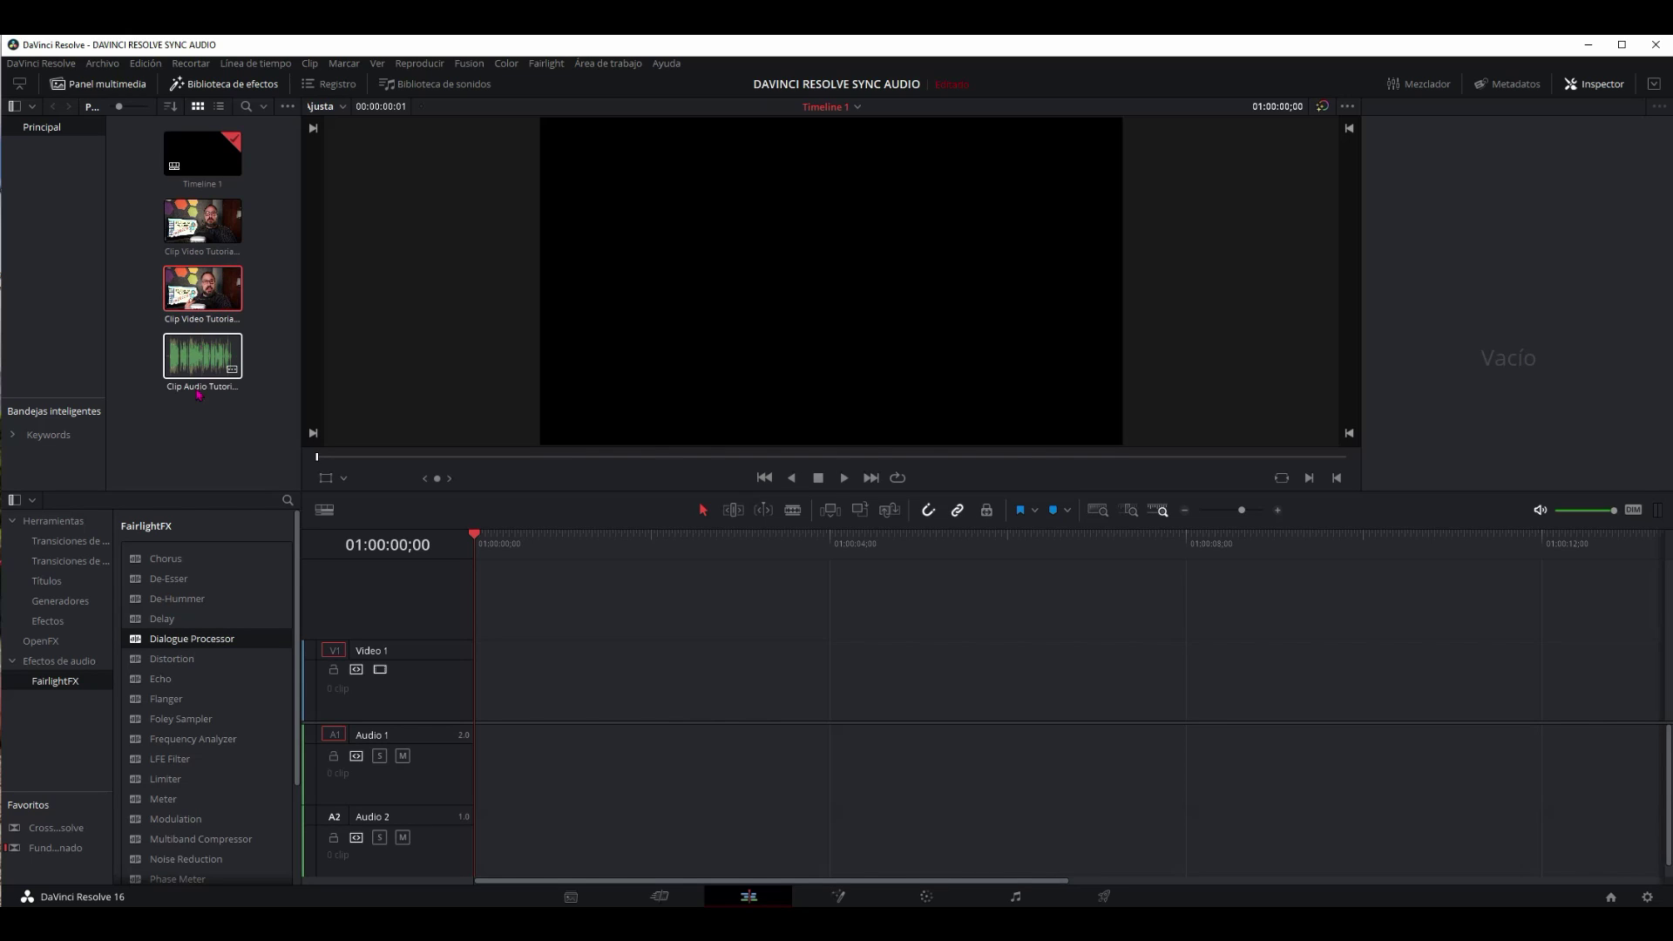
{"action": "right_click", "coordinate": [200, 363]}
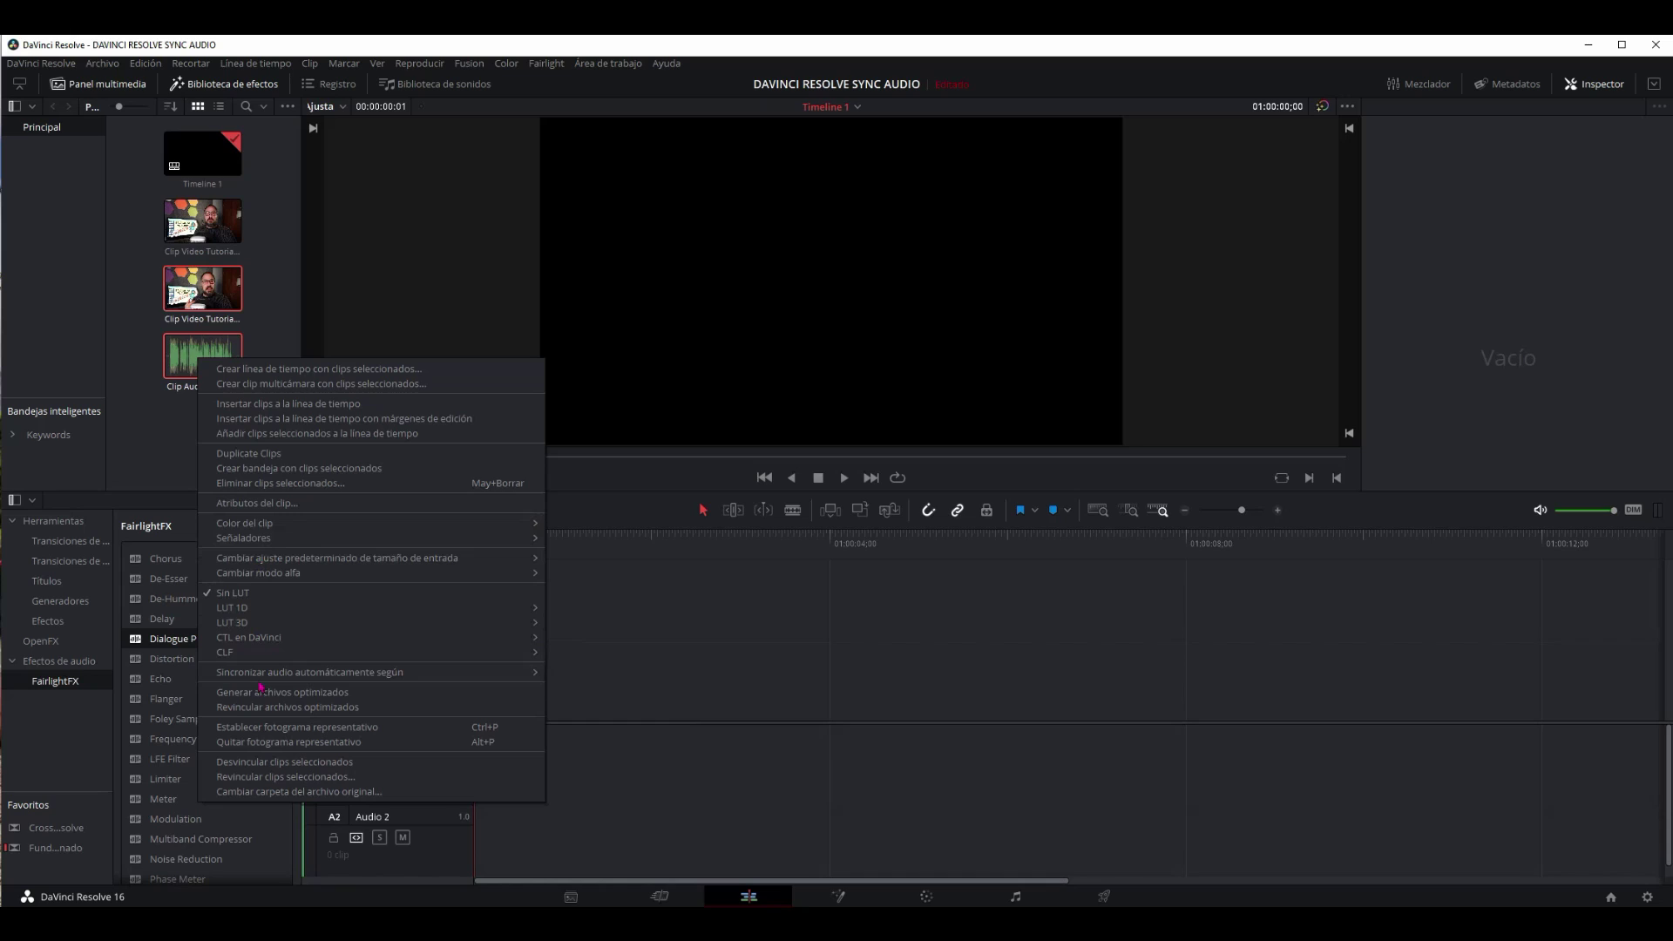
{"action": "mouse_move", "coordinate": [263, 679]}
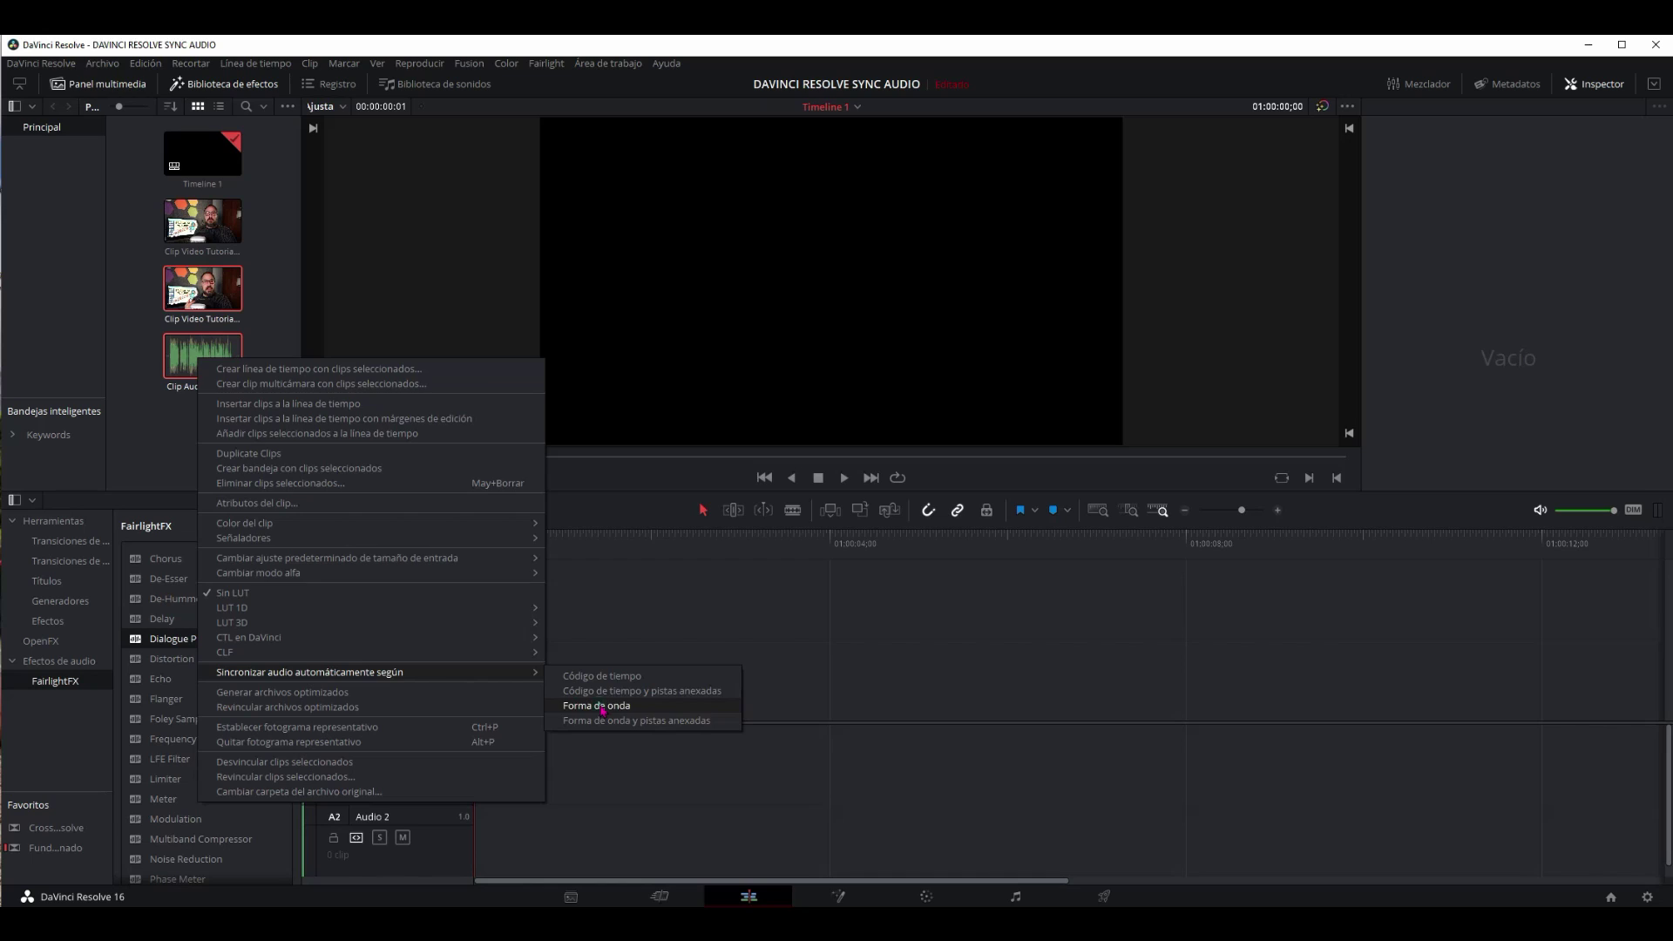
{"action": "left_click", "coordinate": [603, 708]}
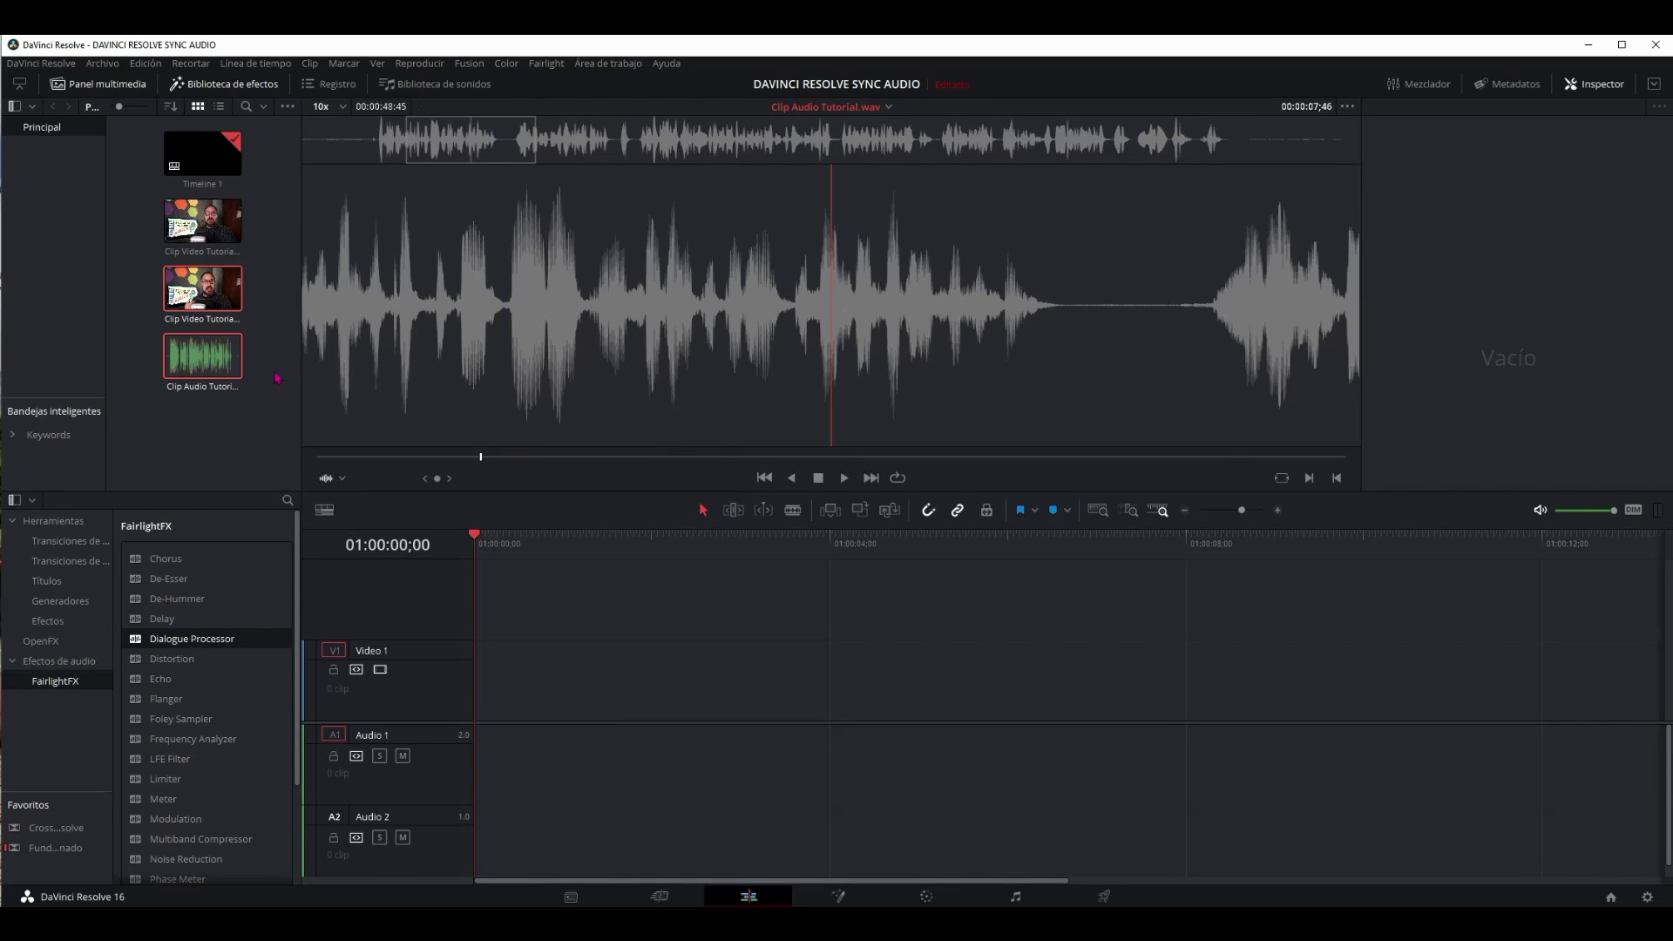
Load the synced Clip Video Tutorial.MP4 in the source viewer and drag it onto Timeline 1
{"action": "left_click", "coordinate": [218, 295]}
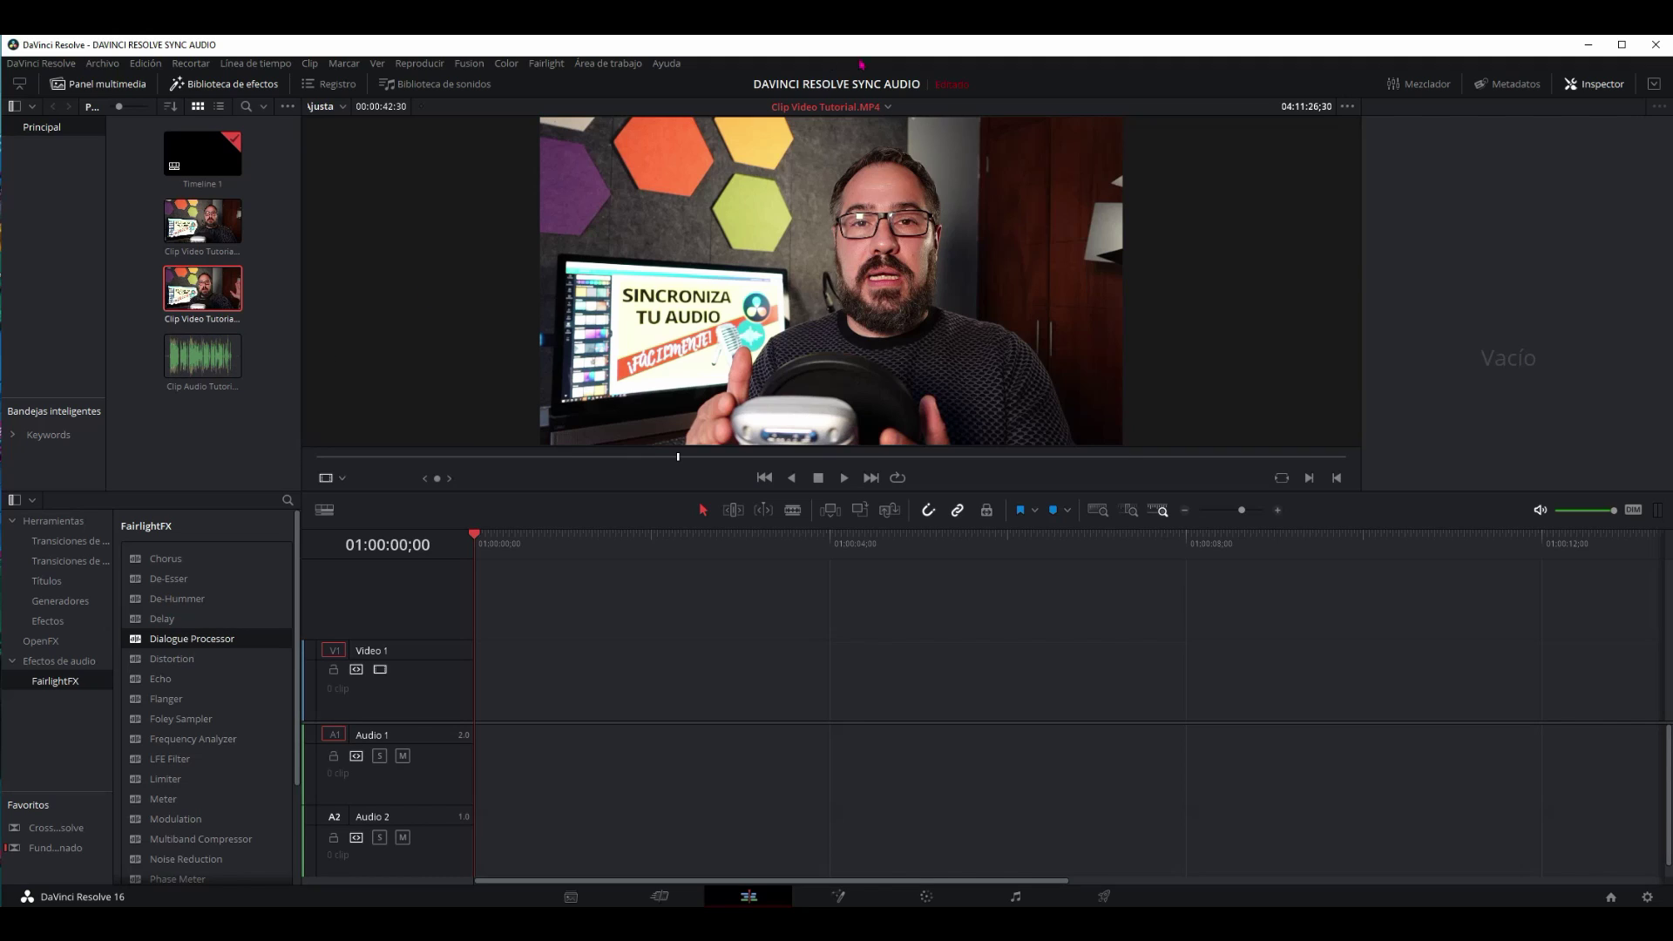
{"action": "mouse_move", "coordinate": [802, 247]}
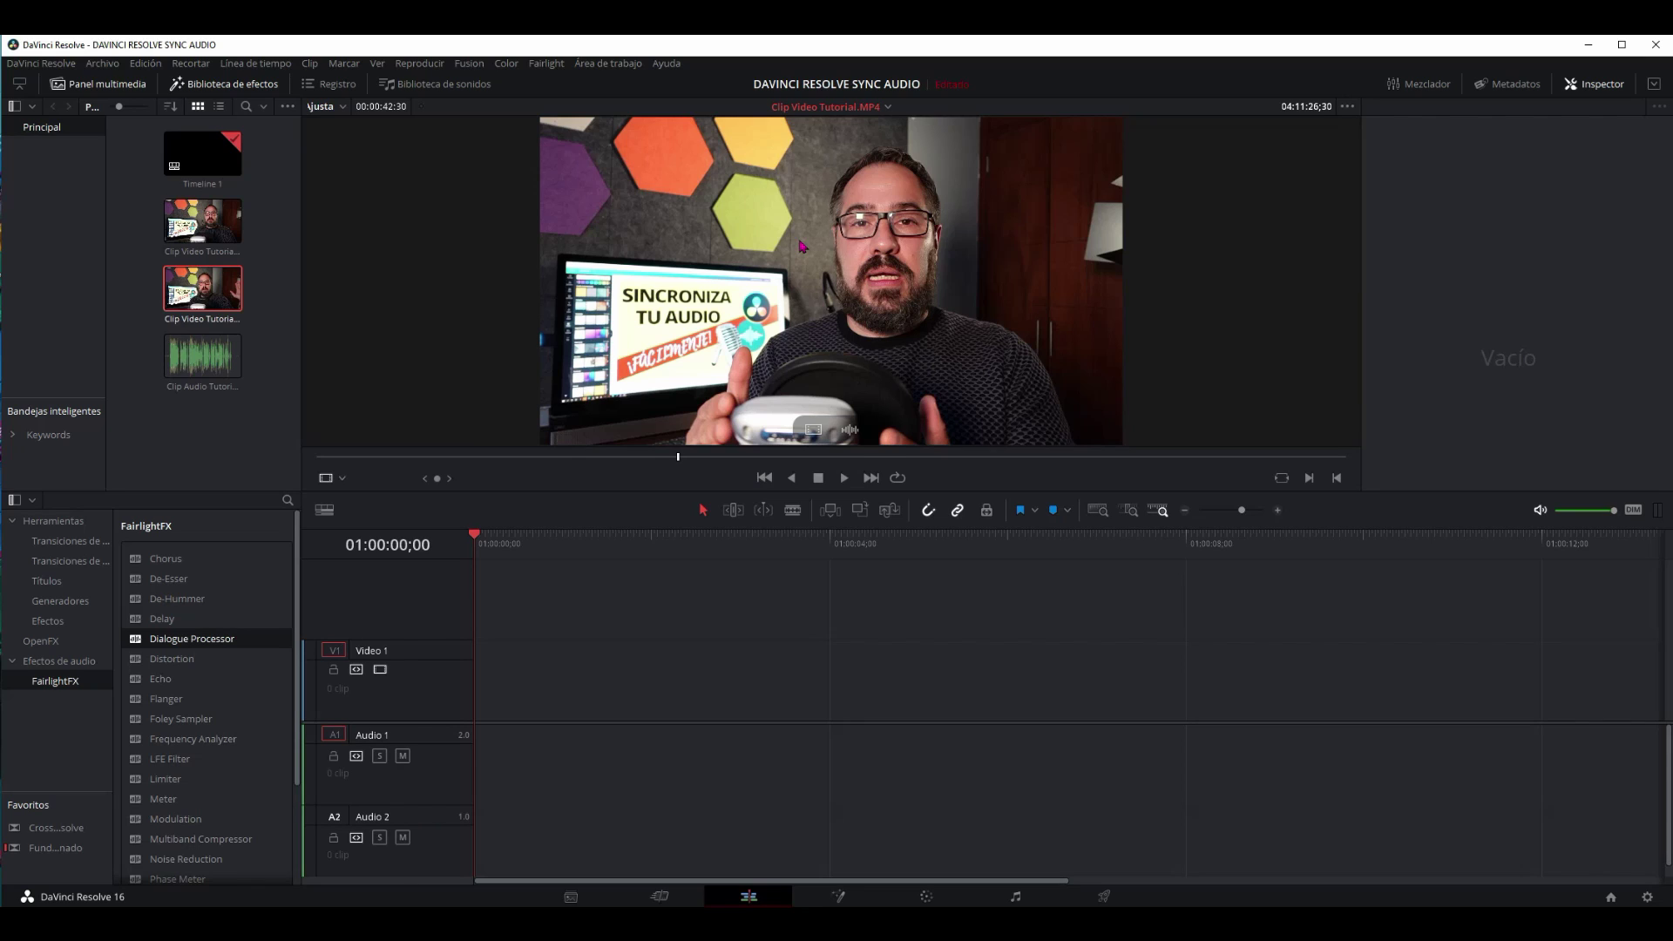
{"action": "left_click_drag", "start_coordinate": [802, 246], "coordinate": [453, 748]}
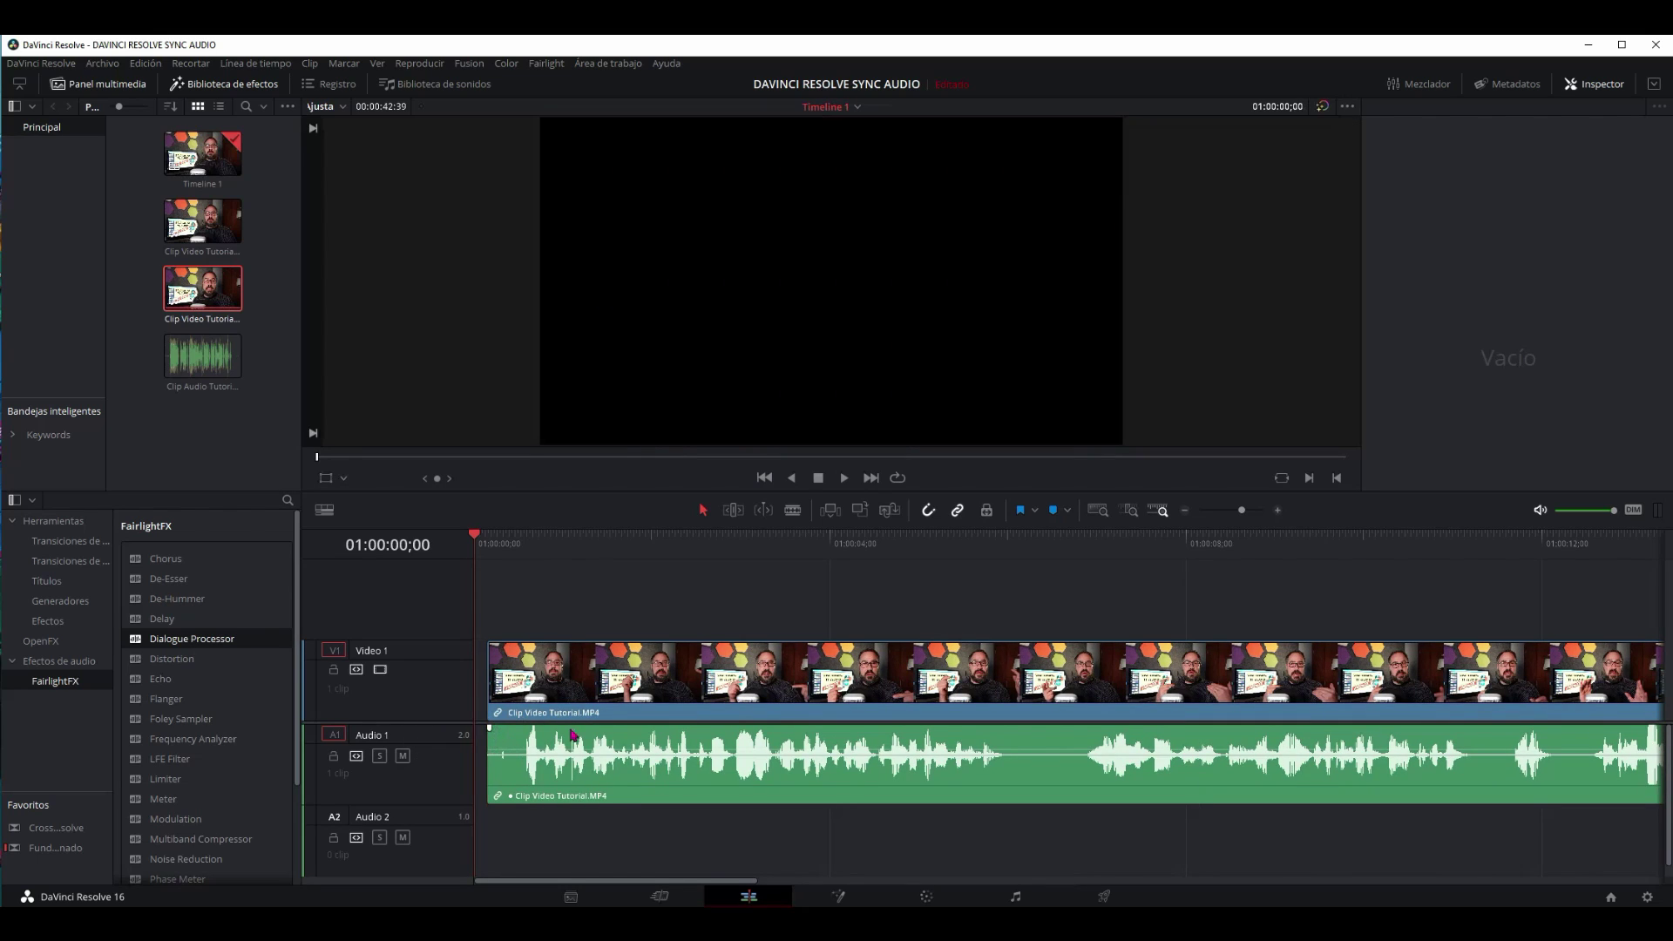
Snap the Clip Video Tutorial.MP4 clip to the timeline start at 01:00:00:00
{"action": "left_click_drag", "start_coordinate": [565, 665], "coordinate": [553, 667]}
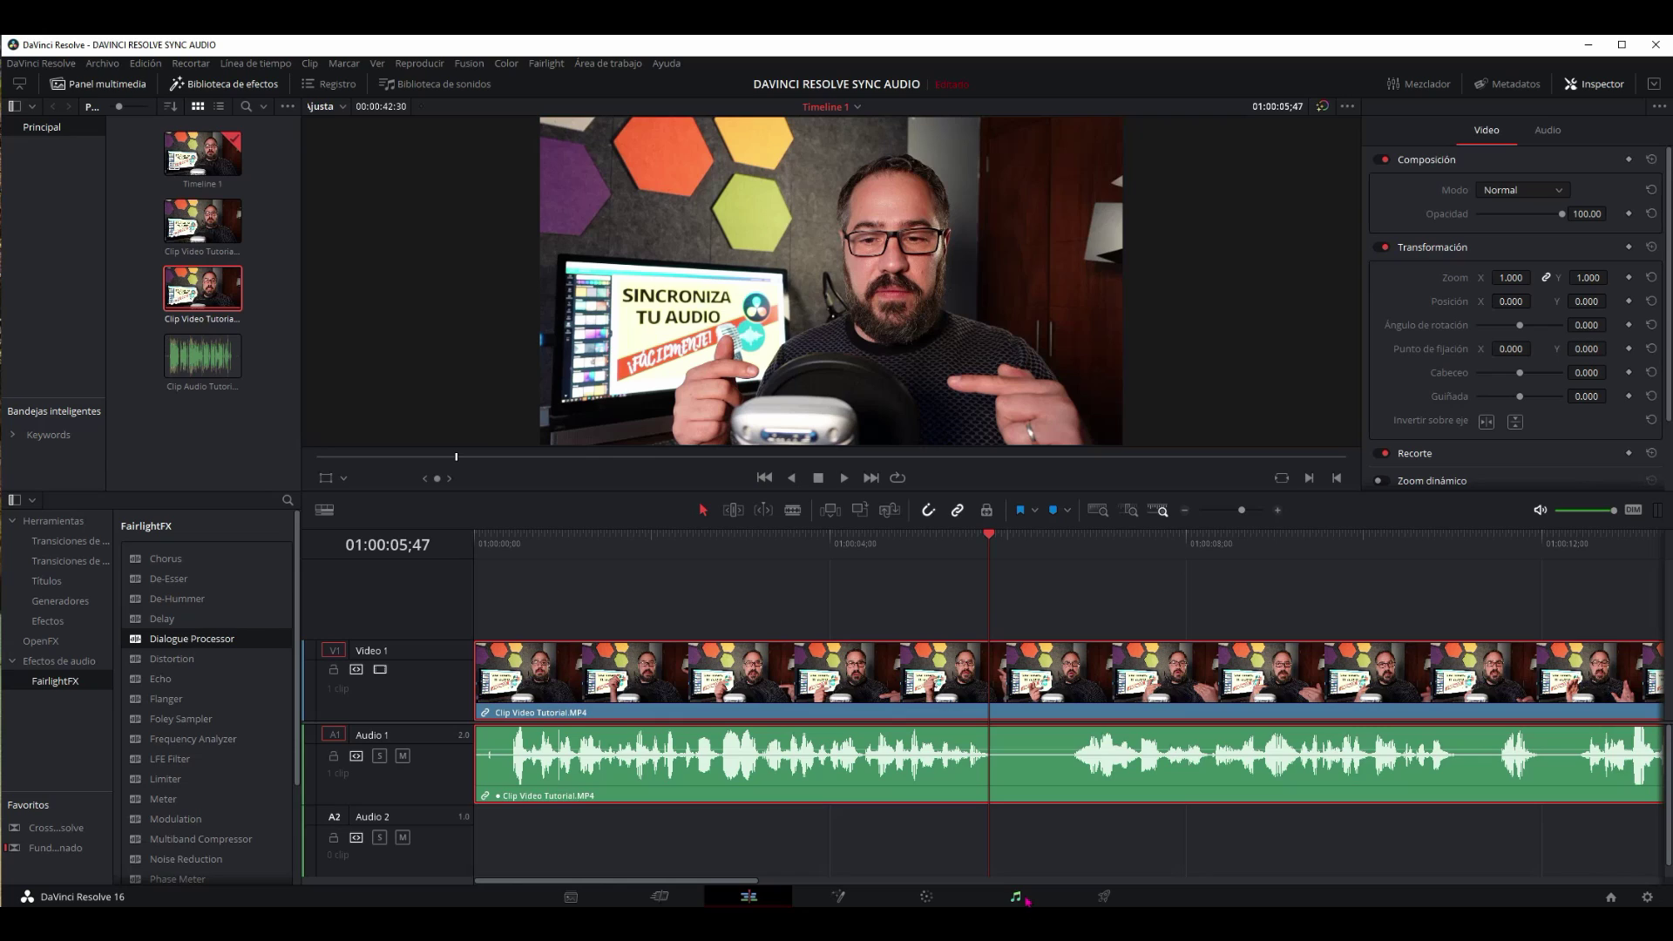
Apply Dialogue Processor to the Audio 1 clip with the Male VO preset
{"action": "left_click", "coordinate": [174, 645]}
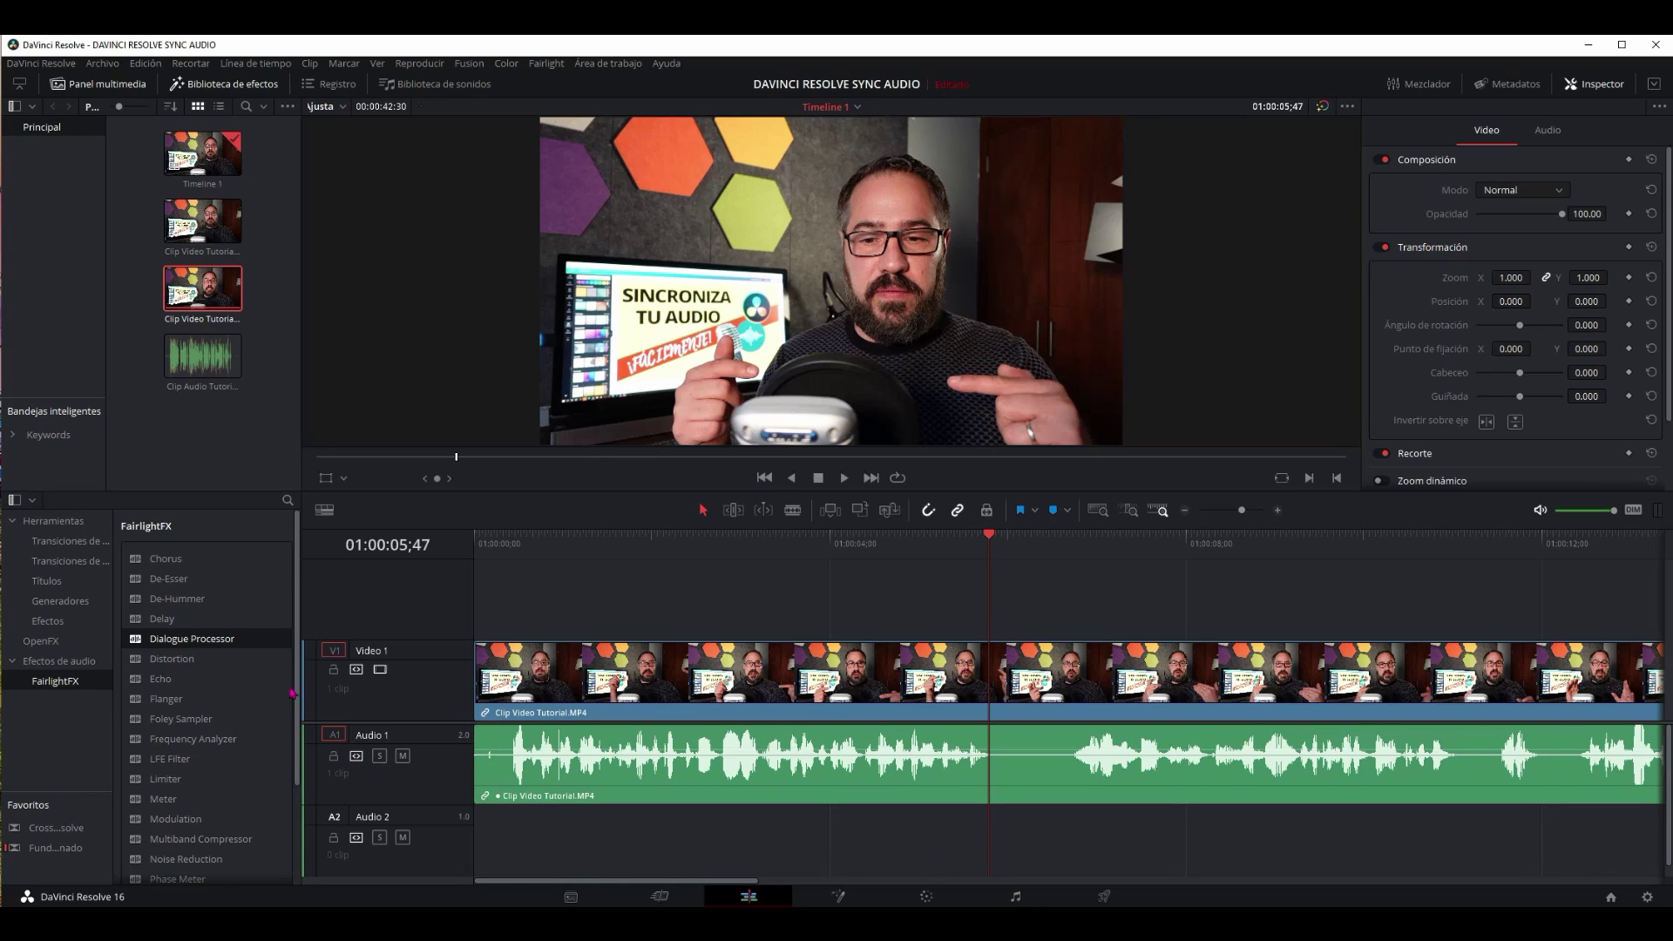
{"action": "left_click_drag", "start_coordinate": [206, 643], "coordinate": [542, 774]}
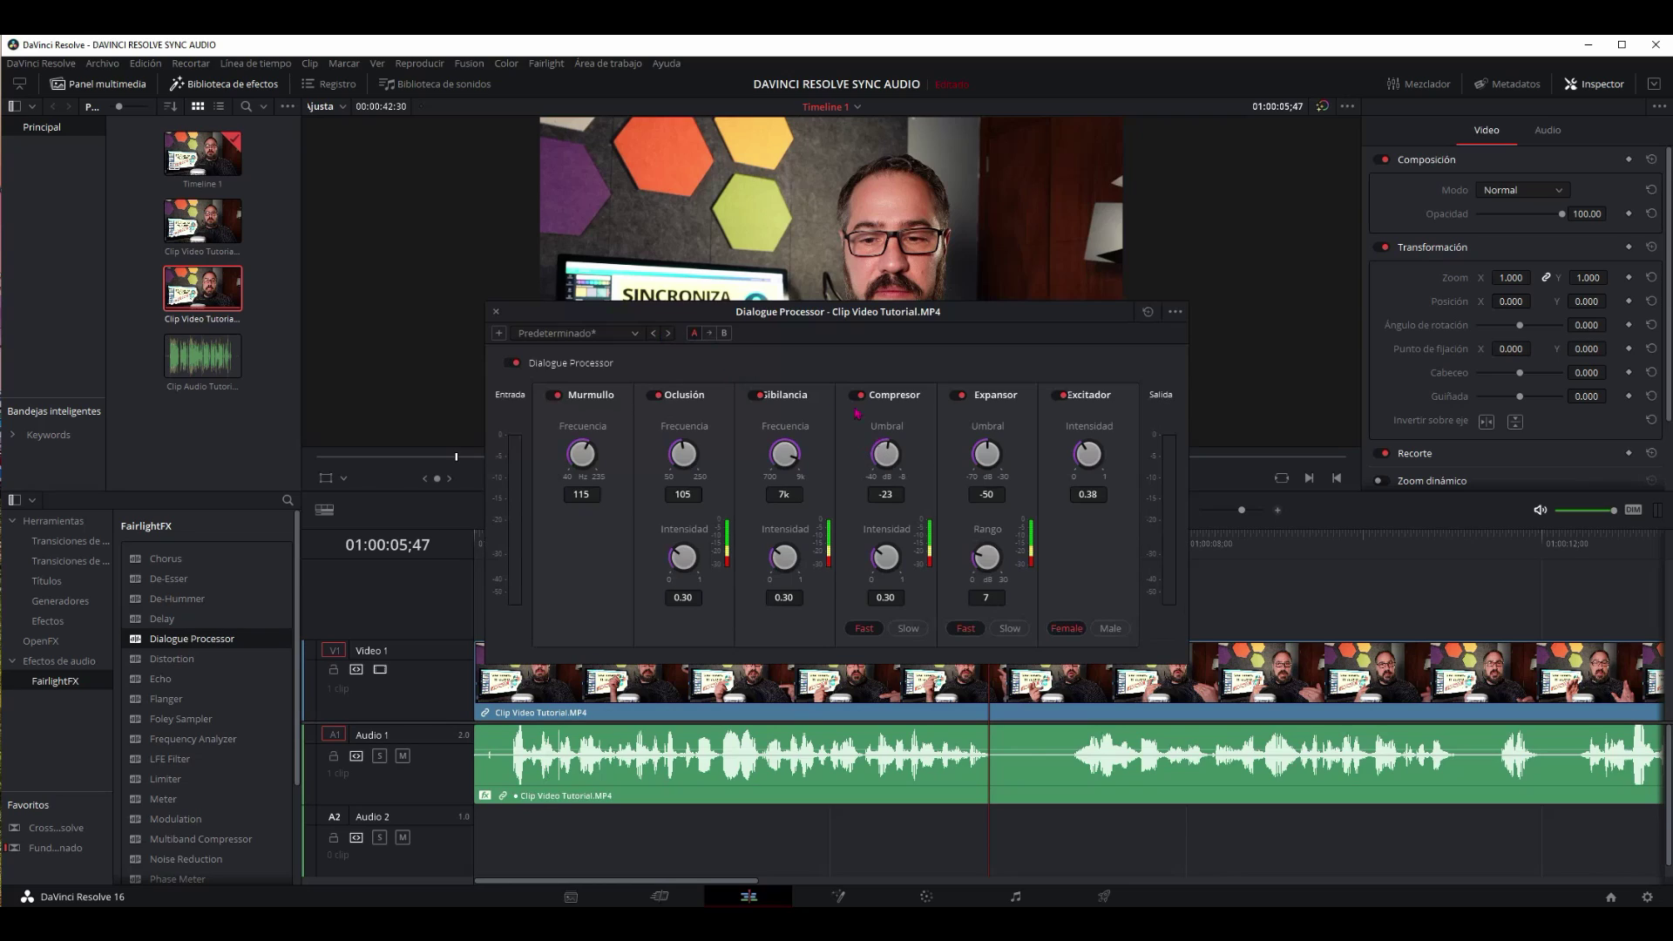
{"action": "left_click", "coordinate": [599, 334]}
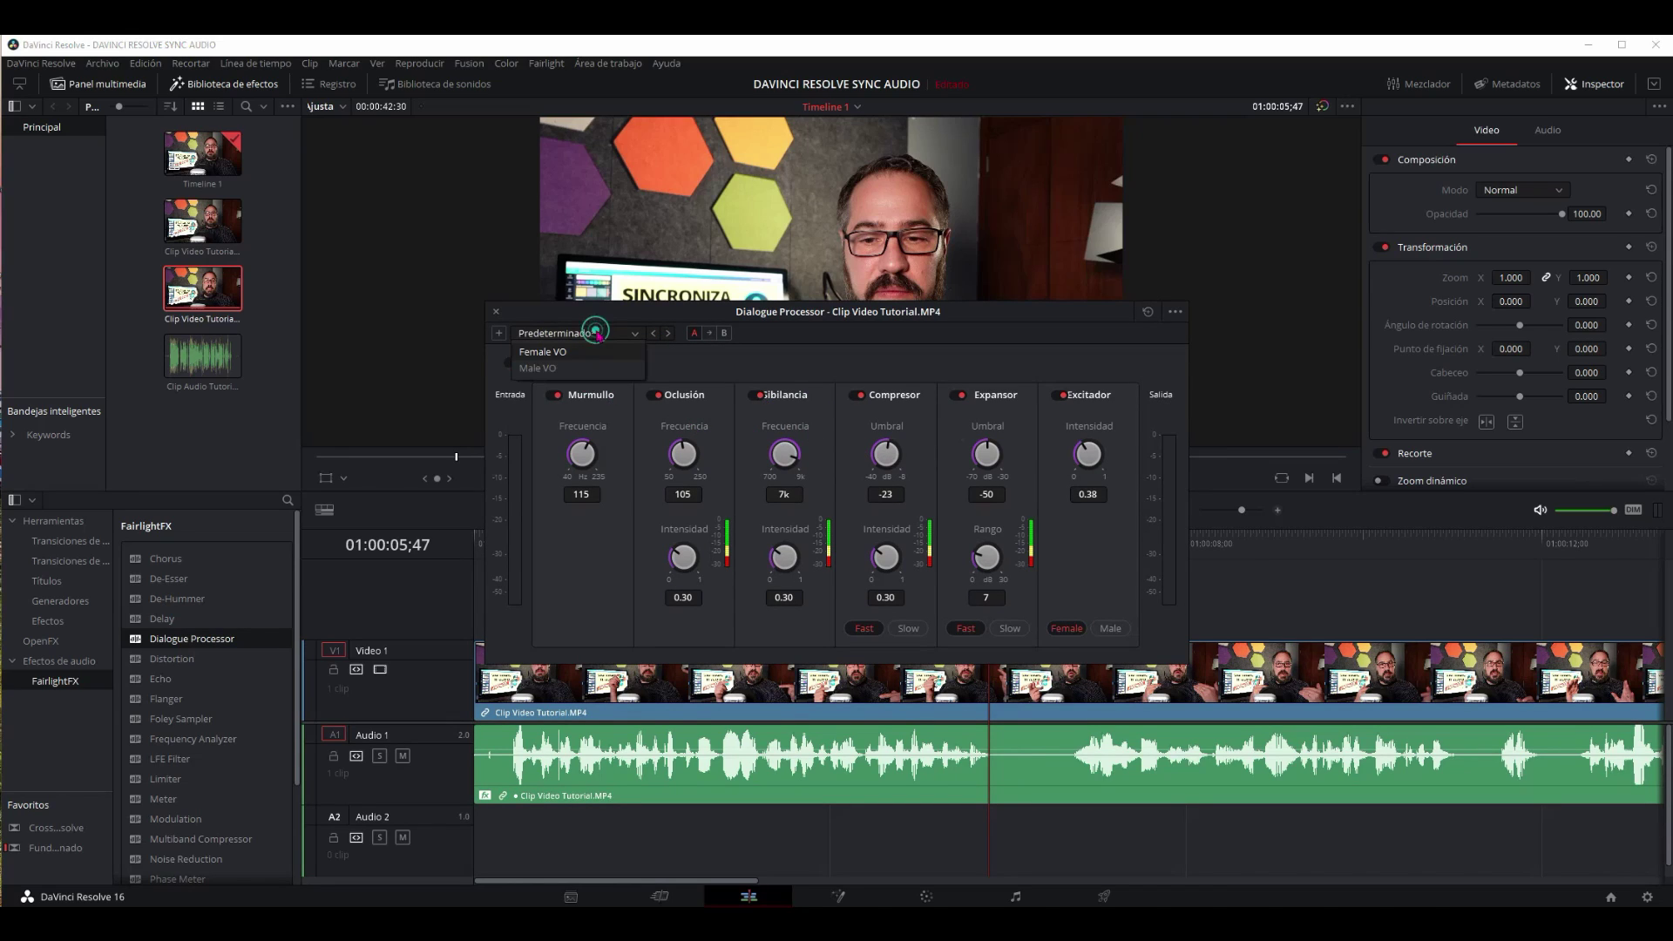
{"action": "left_click", "coordinate": [558, 367]}
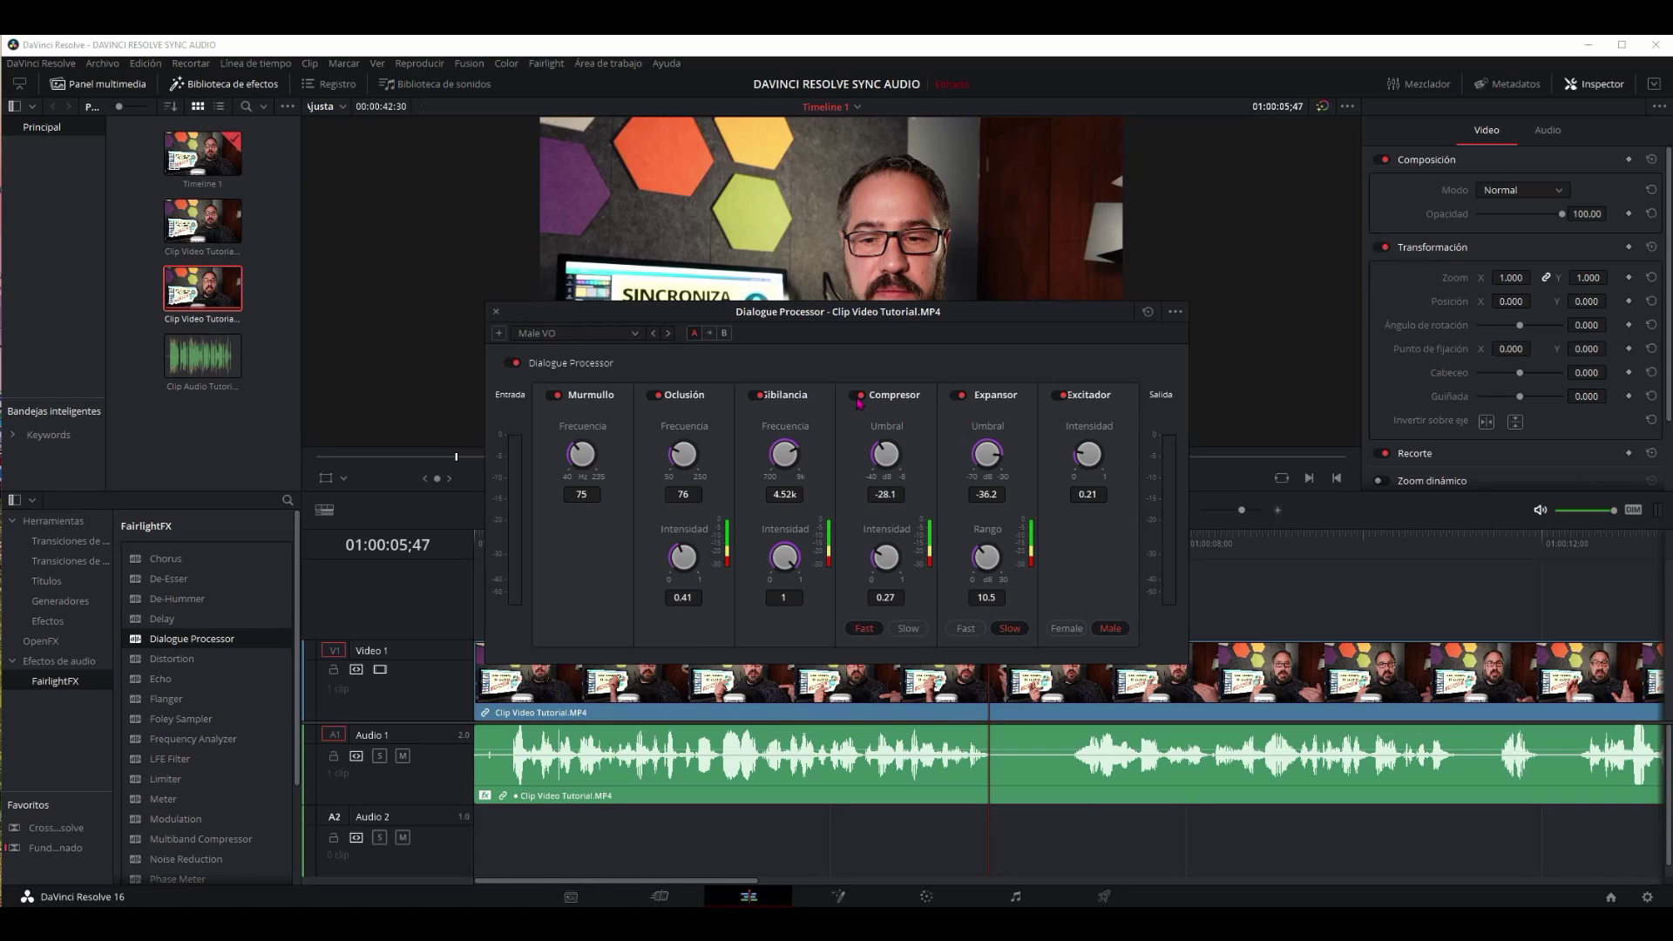
Switch off the Compresor and Expansor sections, then play back the processed dialogue
{"action": "left_click", "coordinate": [858, 394]}
{"action": "left_click", "coordinate": [956, 395]}
{"action": "left_click", "coordinate": [496, 312]}
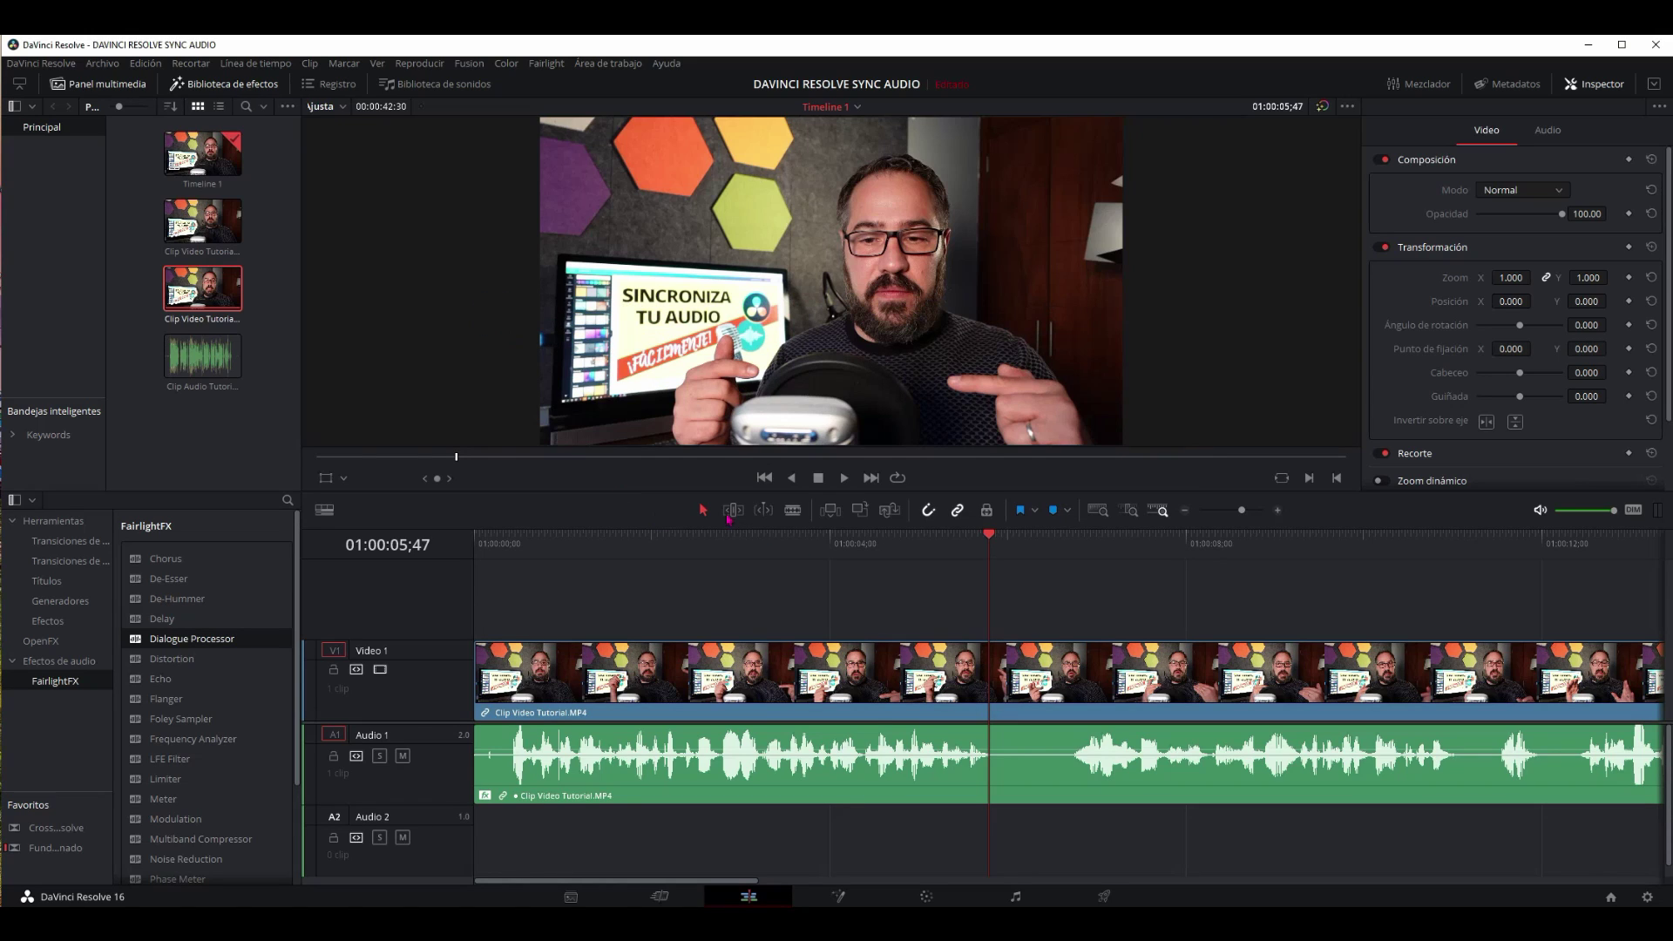
{"action": "left_click", "coordinate": [854, 480]}
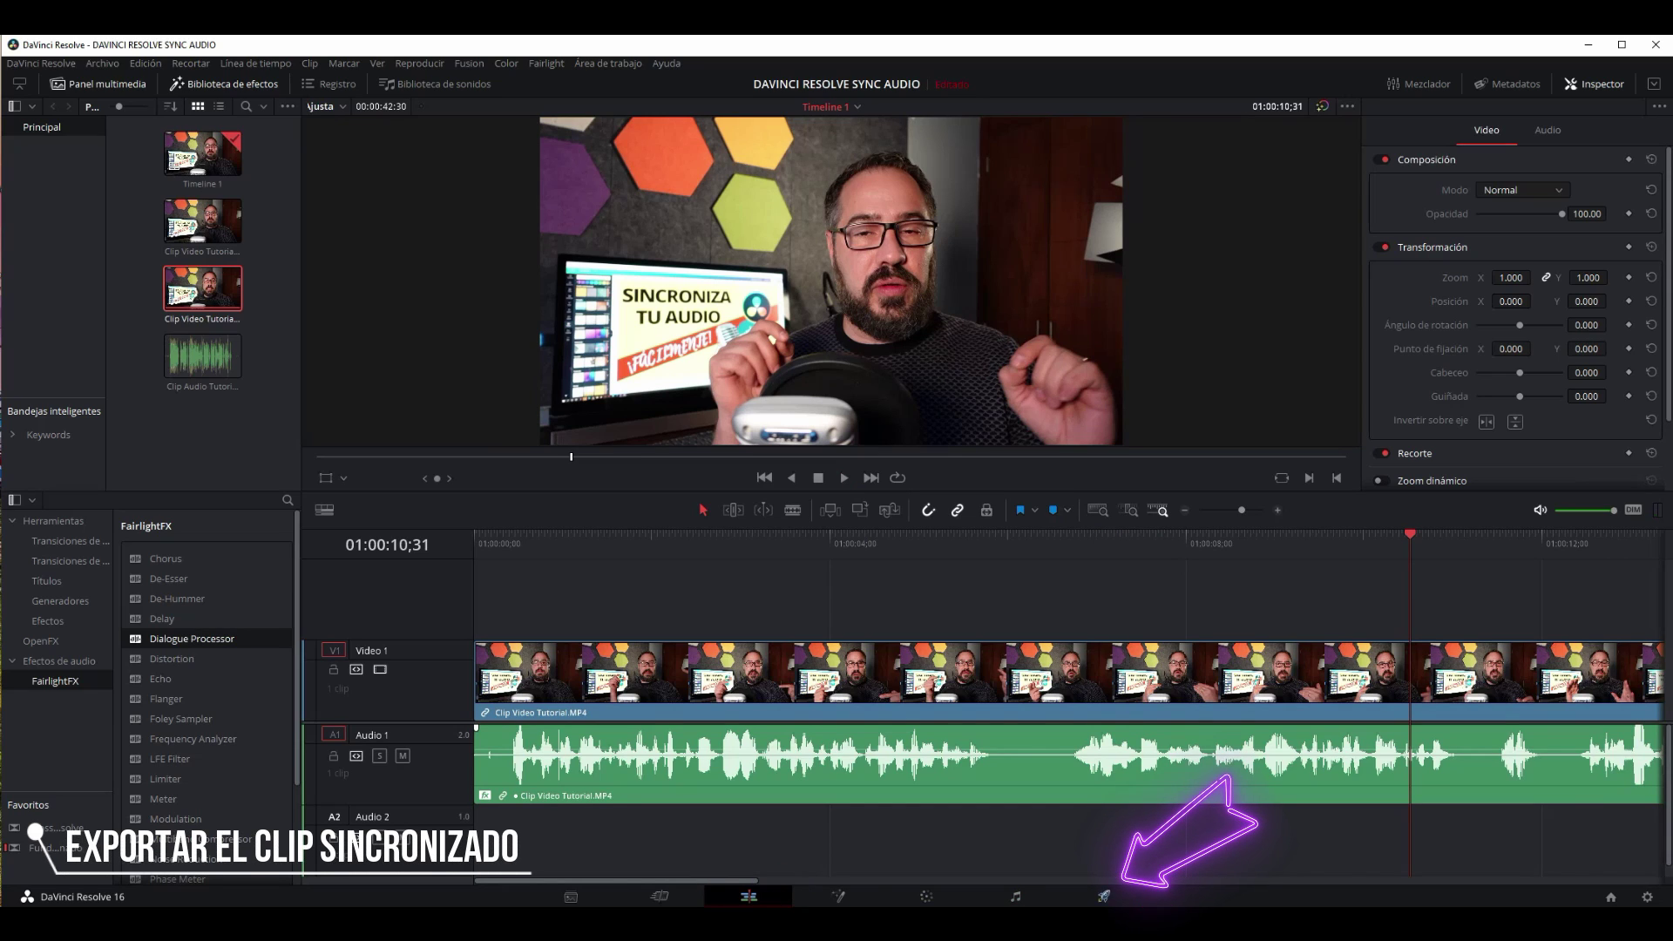
On the Deliver page, name the output Davinci Resolve Con procesamiento and keep MP4 H.264 format
{"action": "left_click", "coordinate": [1100, 896]}
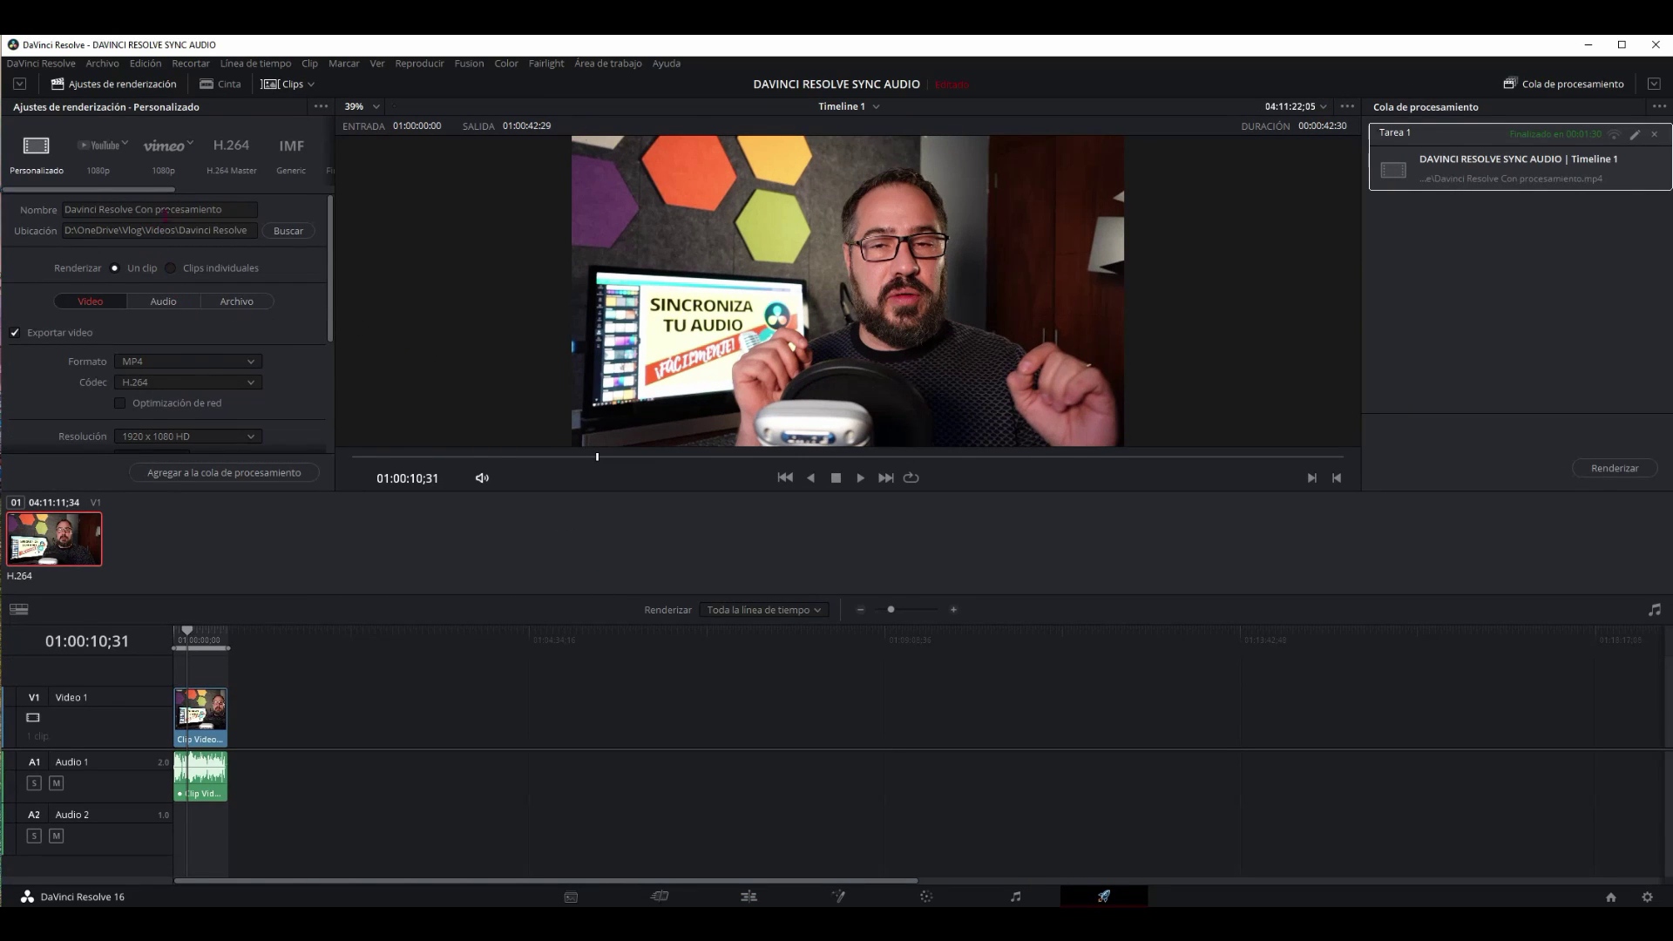
{"action": "left_click", "coordinate": [76, 209]}
{"action": "left_click_drag", "start_coordinate": [230, 213], "coordinate": [225, 210]}
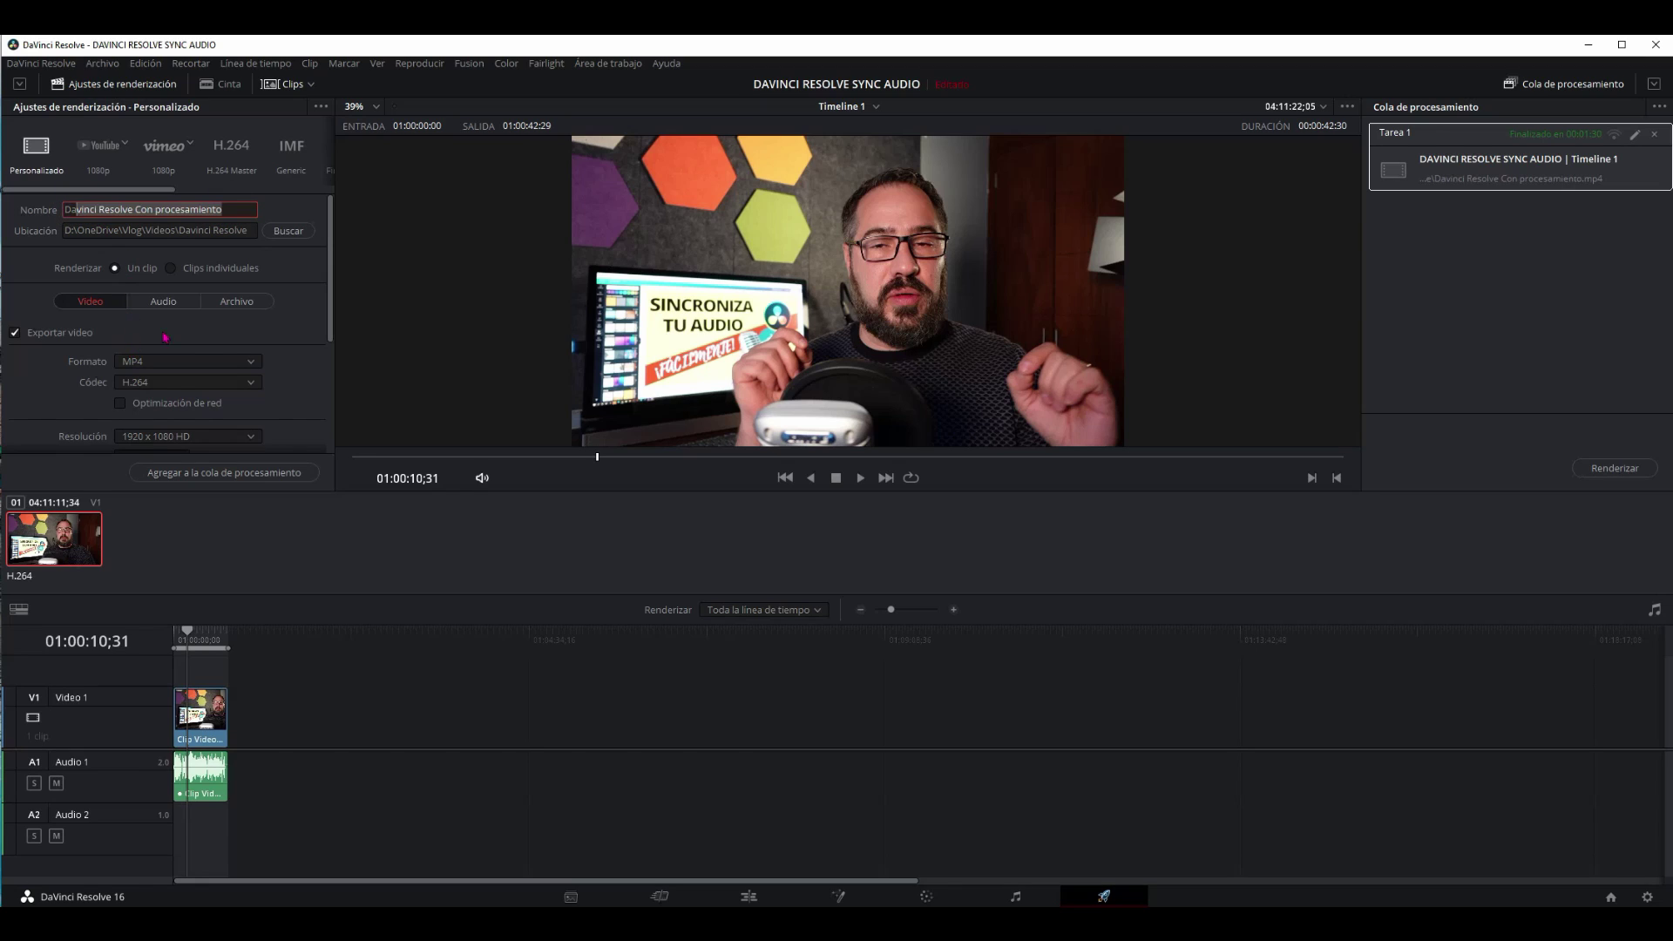
{"action": "left_click", "coordinate": [234, 363]}
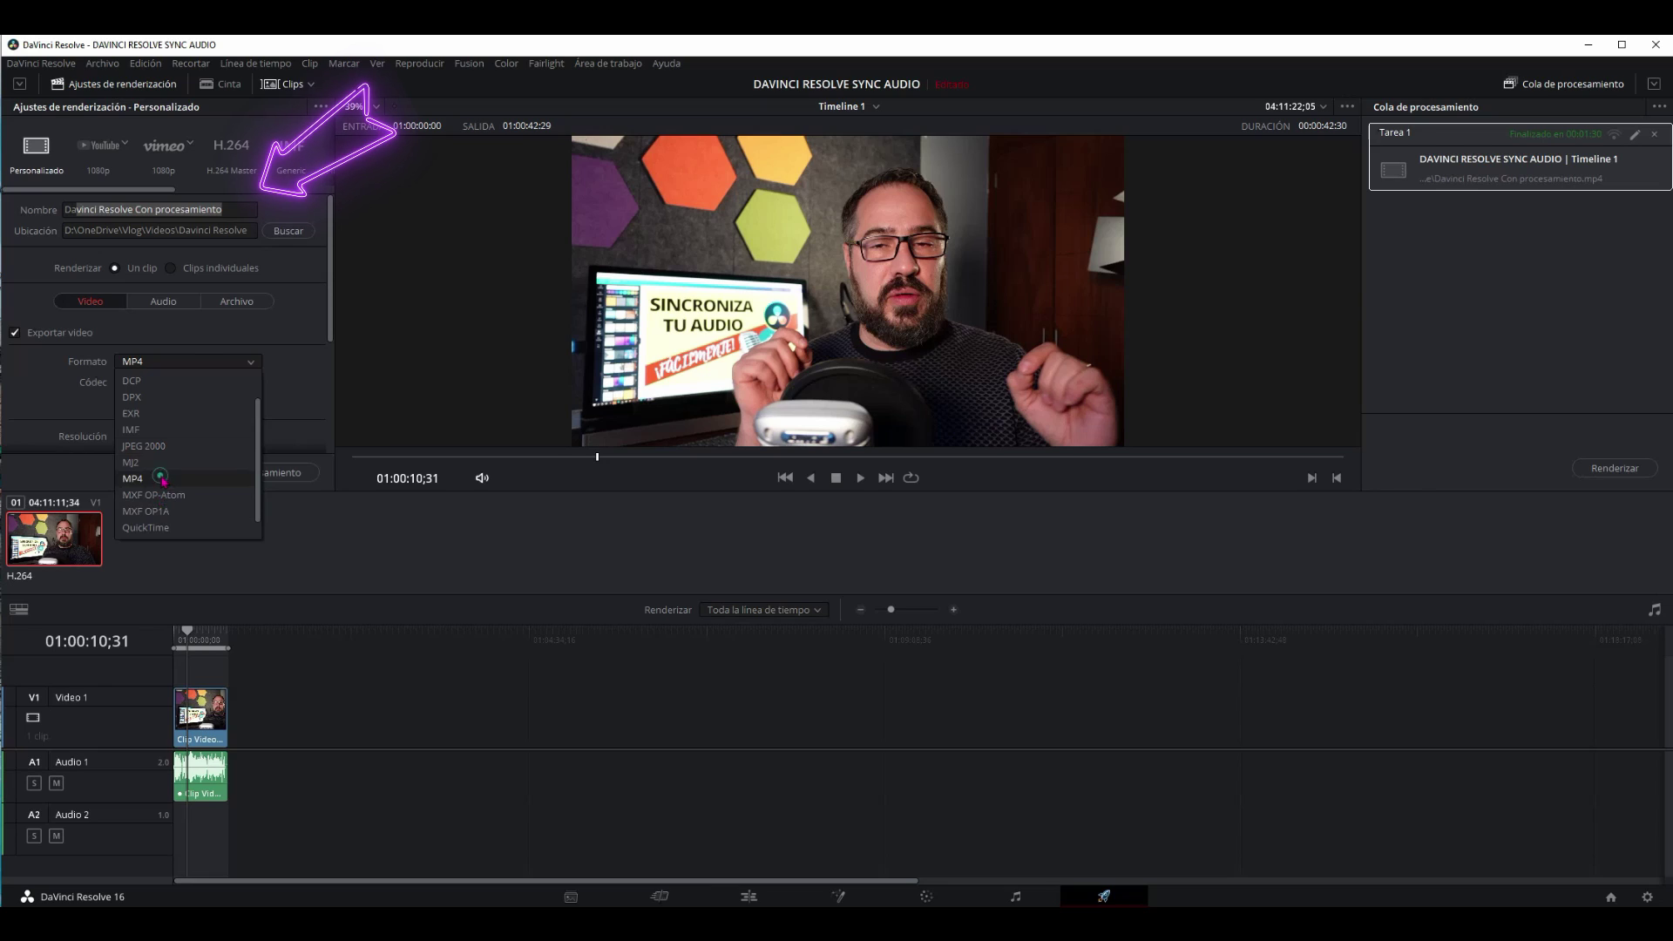
{"action": "left_click", "coordinate": [162, 479]}
{"action": "scroll", "coordinate": [198, 392], "scroll_direction": "down", "scroll_amount": 2}
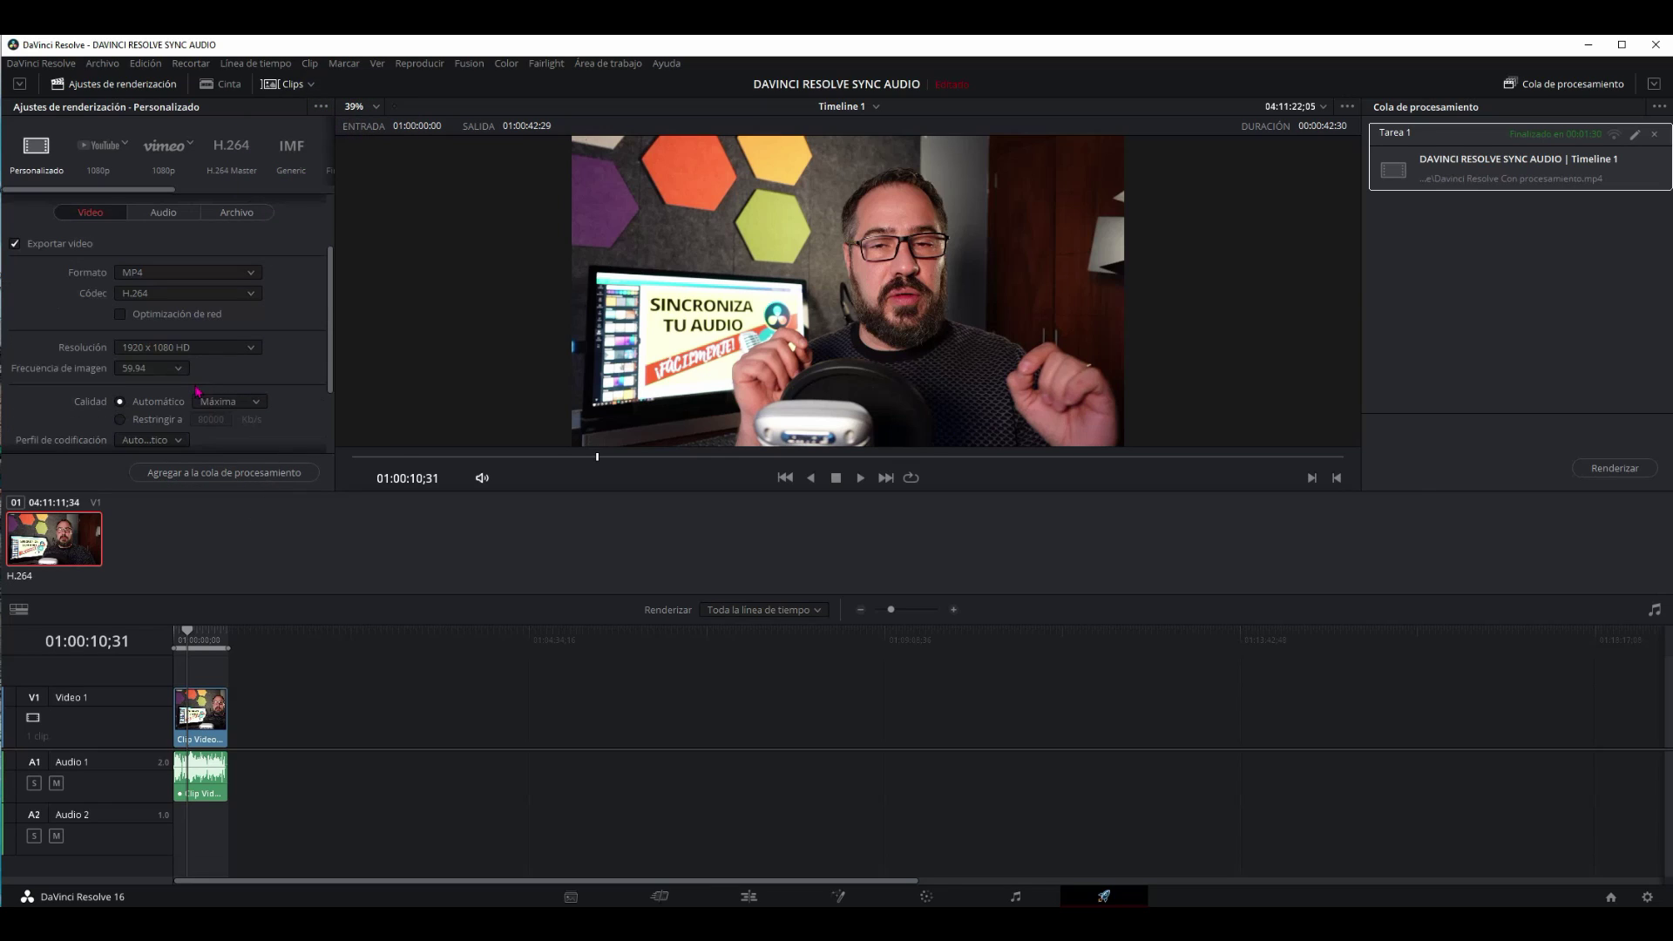
{"action": "scroll", "coordinate": [195, 378], "scroll_direction": "down", "scroll_amount": 1}
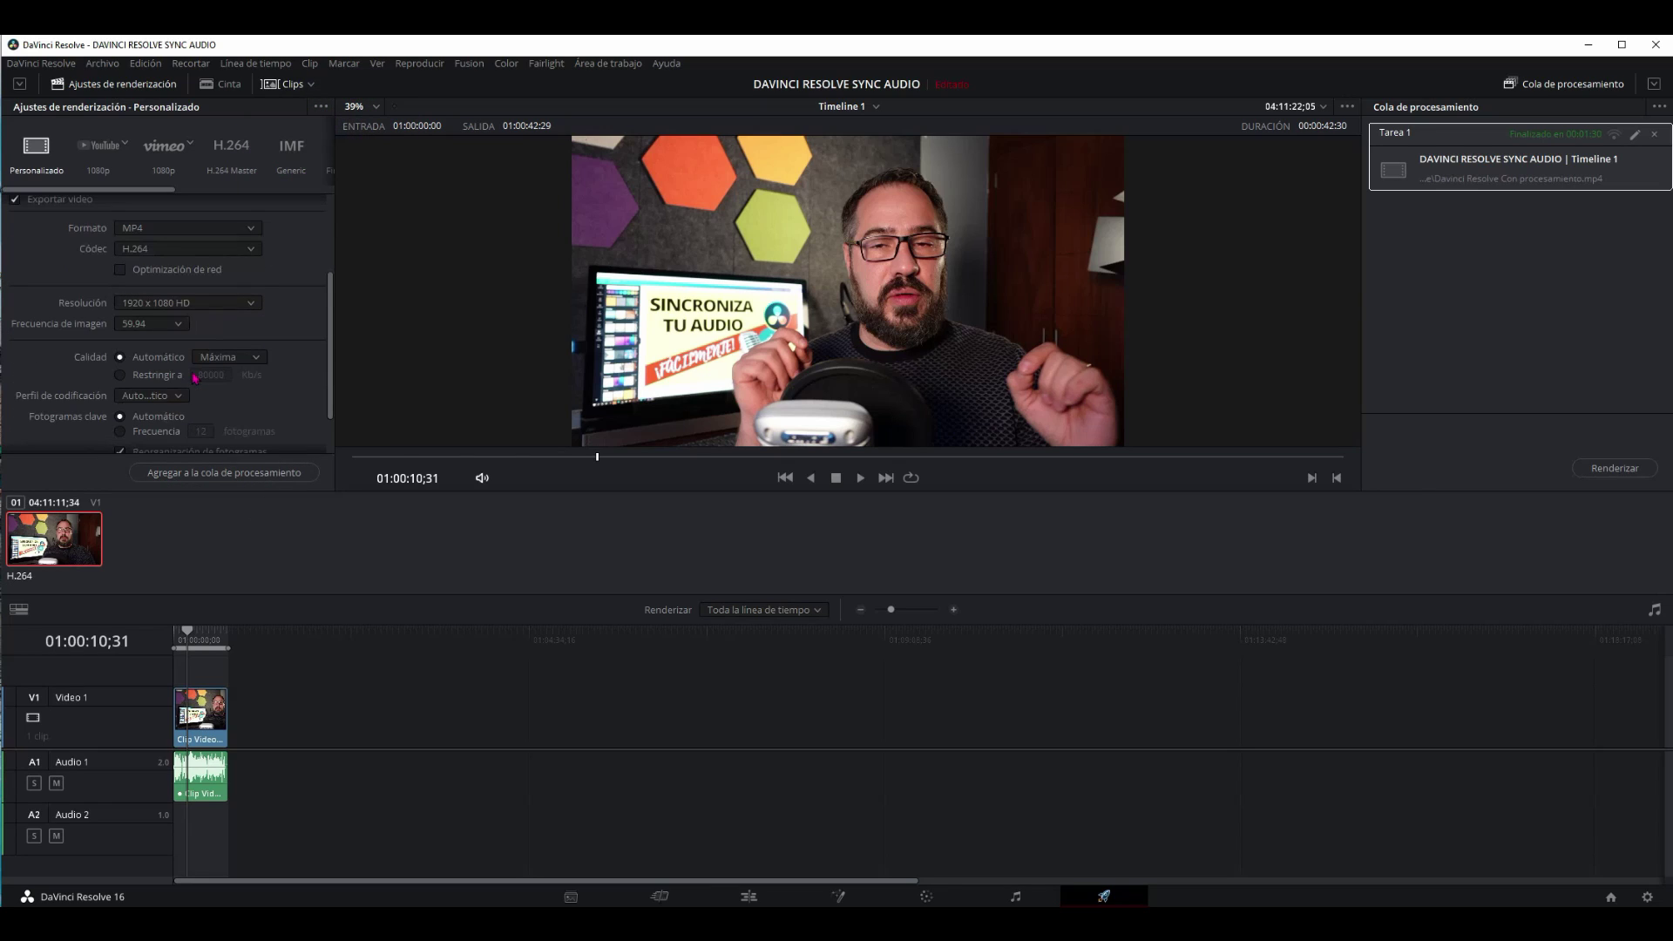
Add the job to the render queue, replace the existing same-named file, and start rendering
{"action": "left_click", "coordinate": [207, 473]}
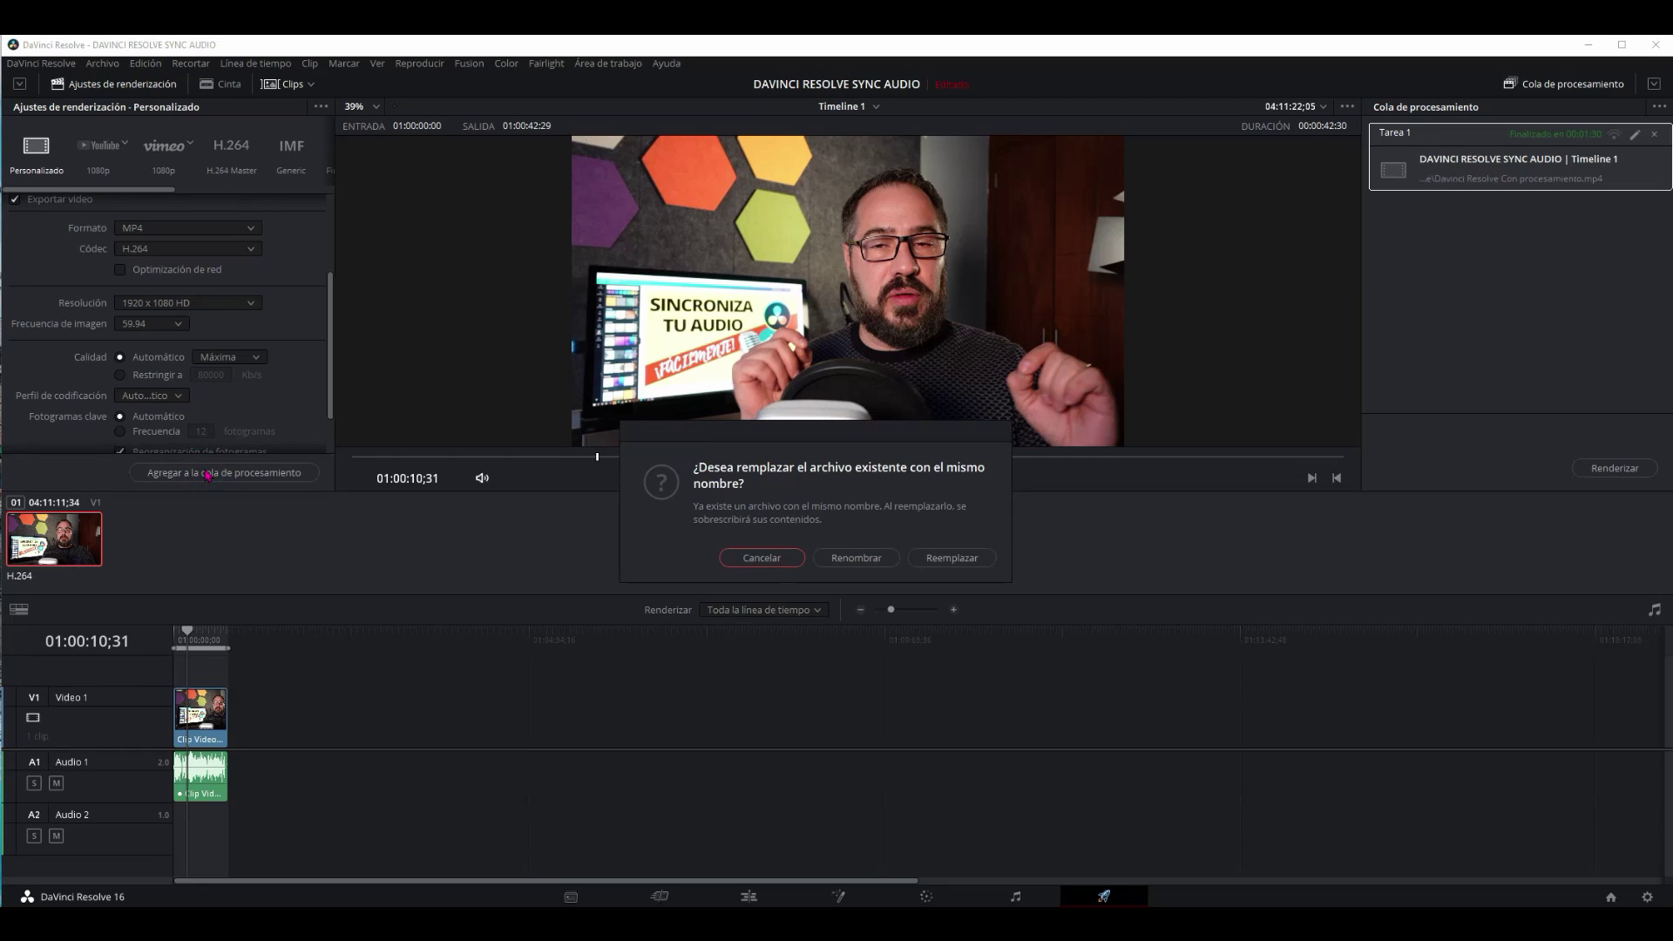
{"action": "left_click", "coordinate": [948, 562]}
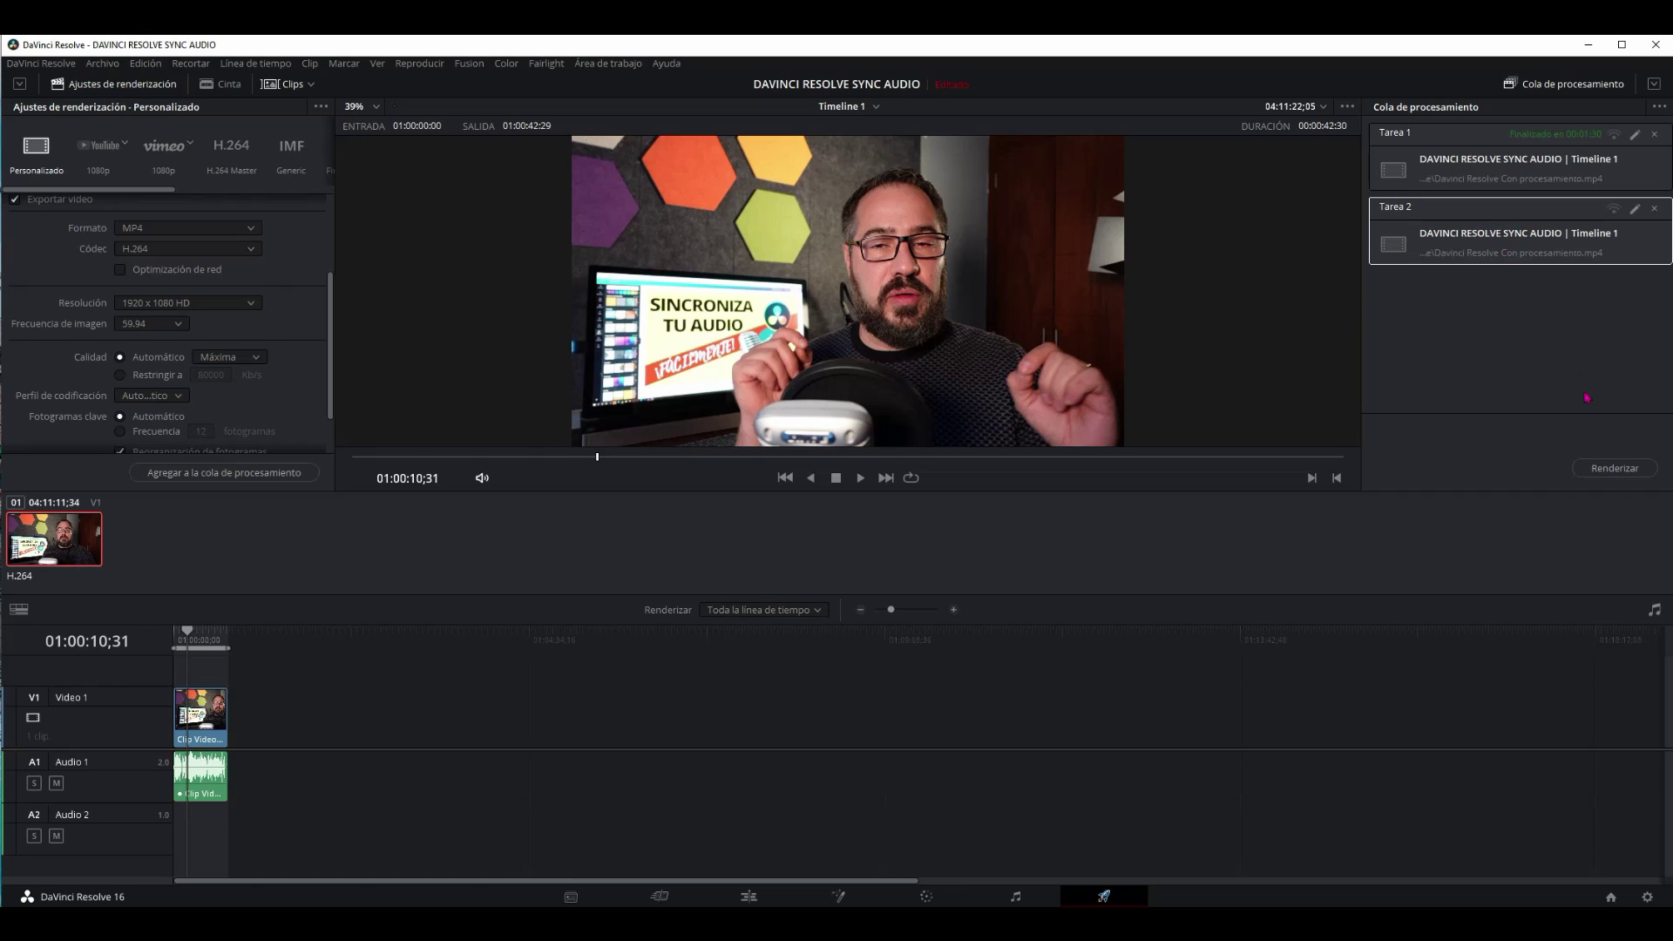
{"action": "left_click", "coordinate": [1596, 478]}
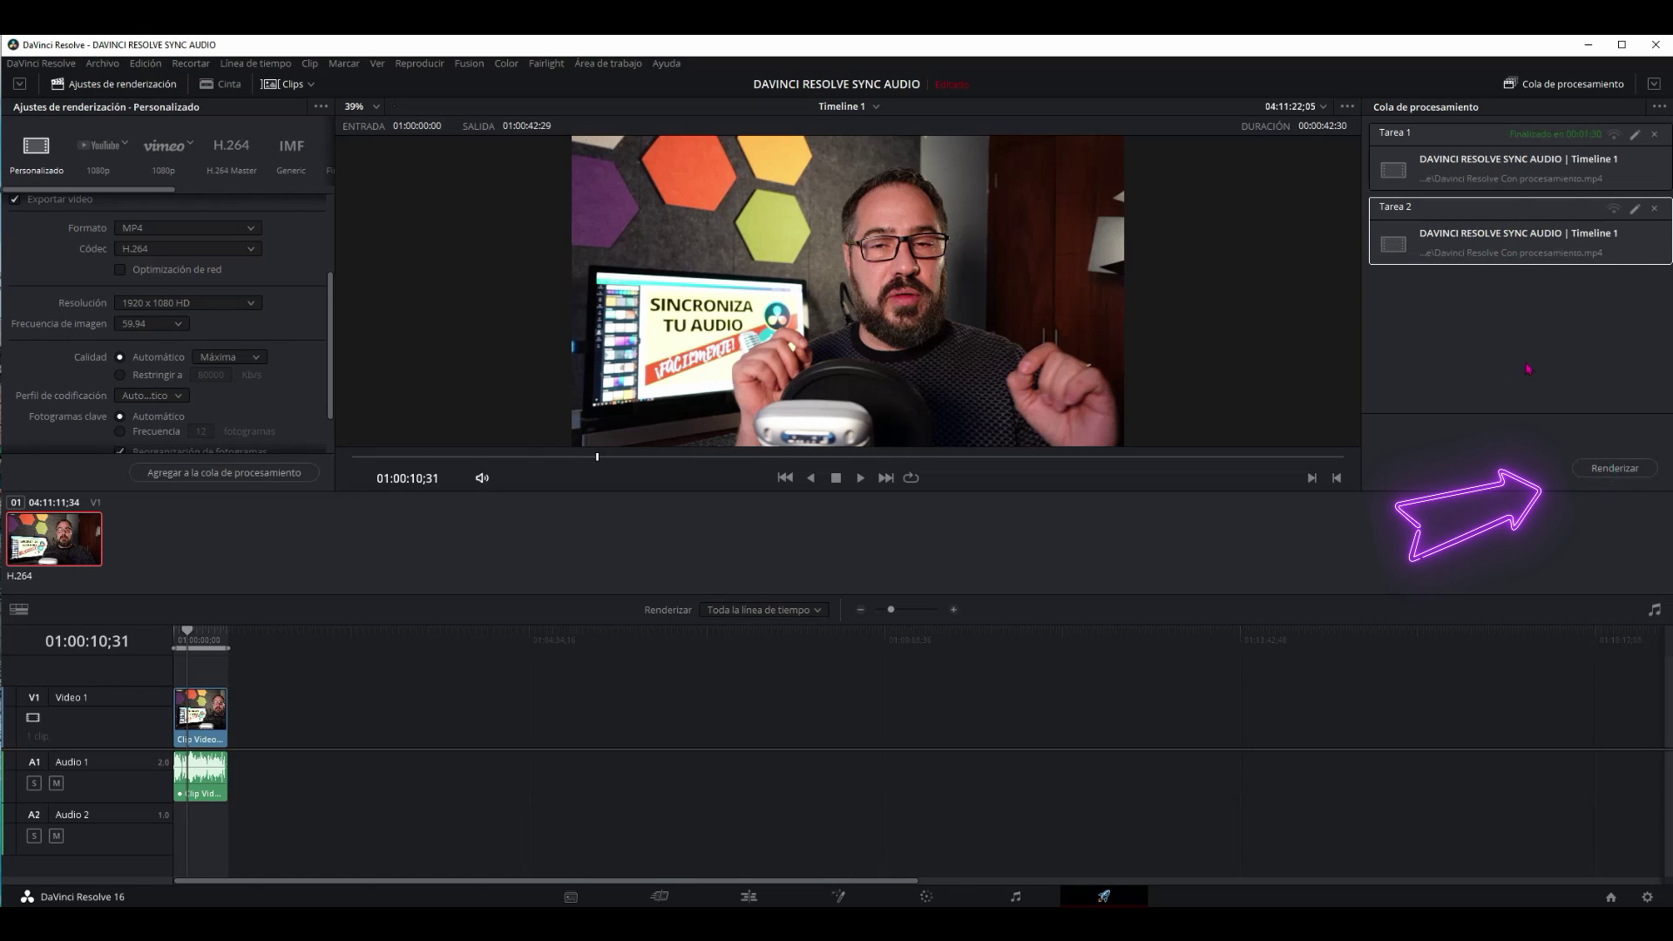